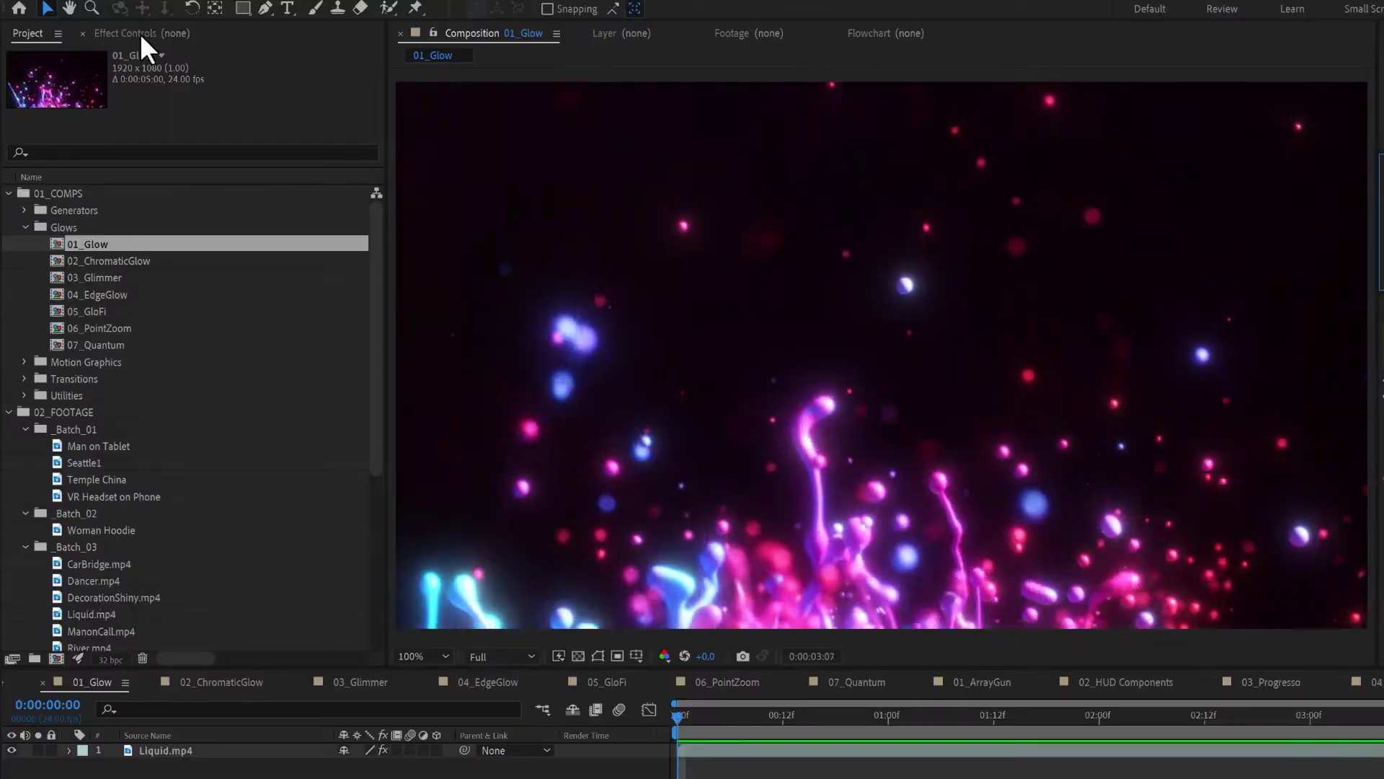
Step: Give uni.Glow on Liquid.mp4 RGBA input, Threshold 77, Threshold Softness 25 and Size 58
{"action": "left_click", "coordinate": [140, 36]}
{"action": "left_click", "coordinate": [166, 751]}
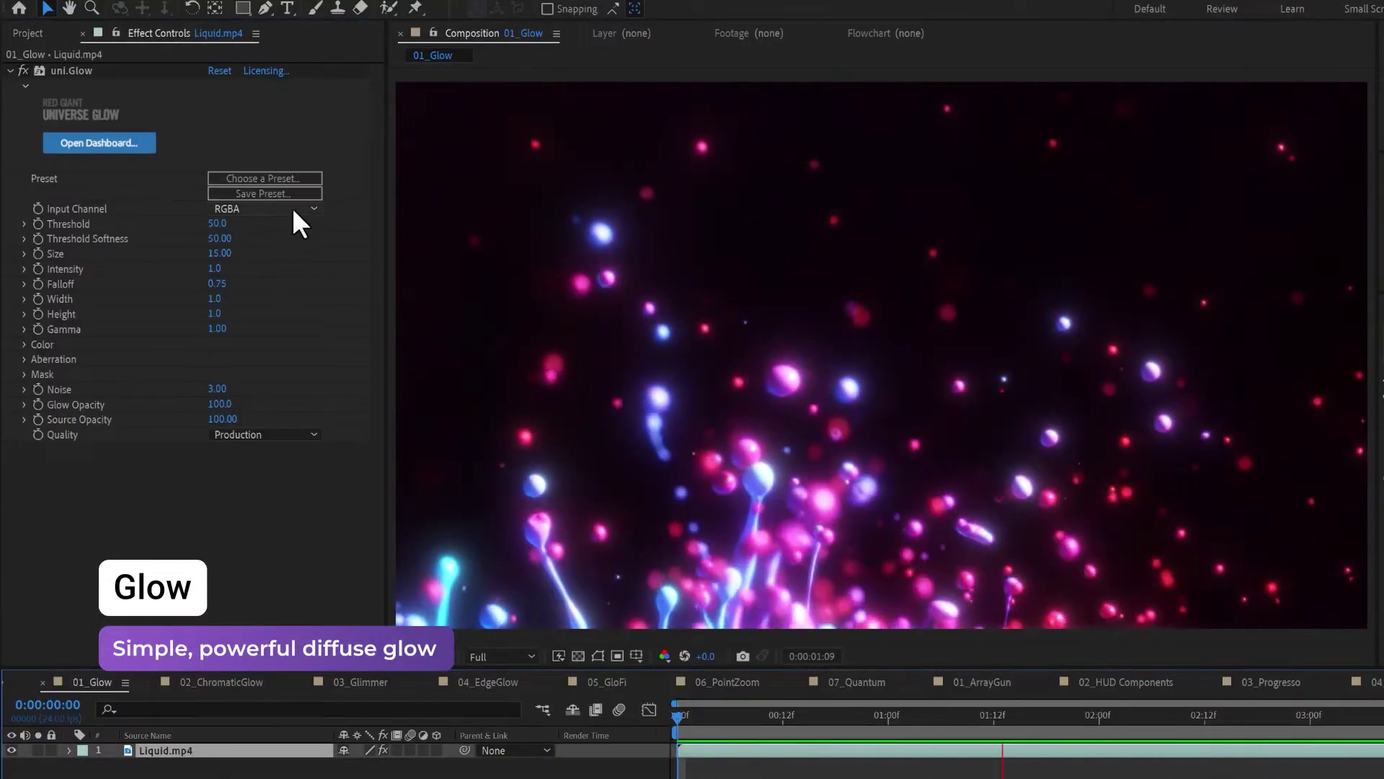
{"action": "left_click", "coordinate": [292, 208]}
{"action": "left_click", "coordinate": [274, 317]}
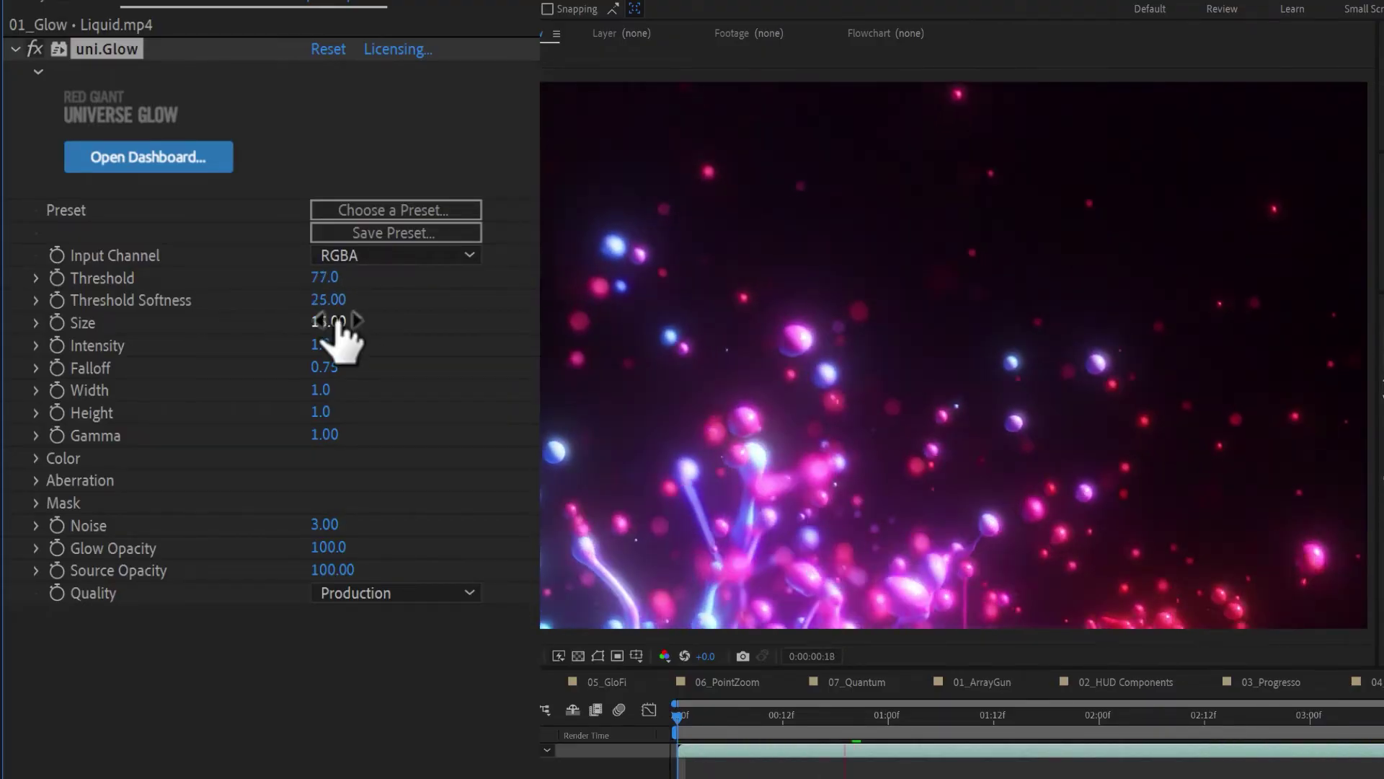
{"action": "left_click_drag", "start_coordinate": [379, 331], "coordinate": [464, 325]}
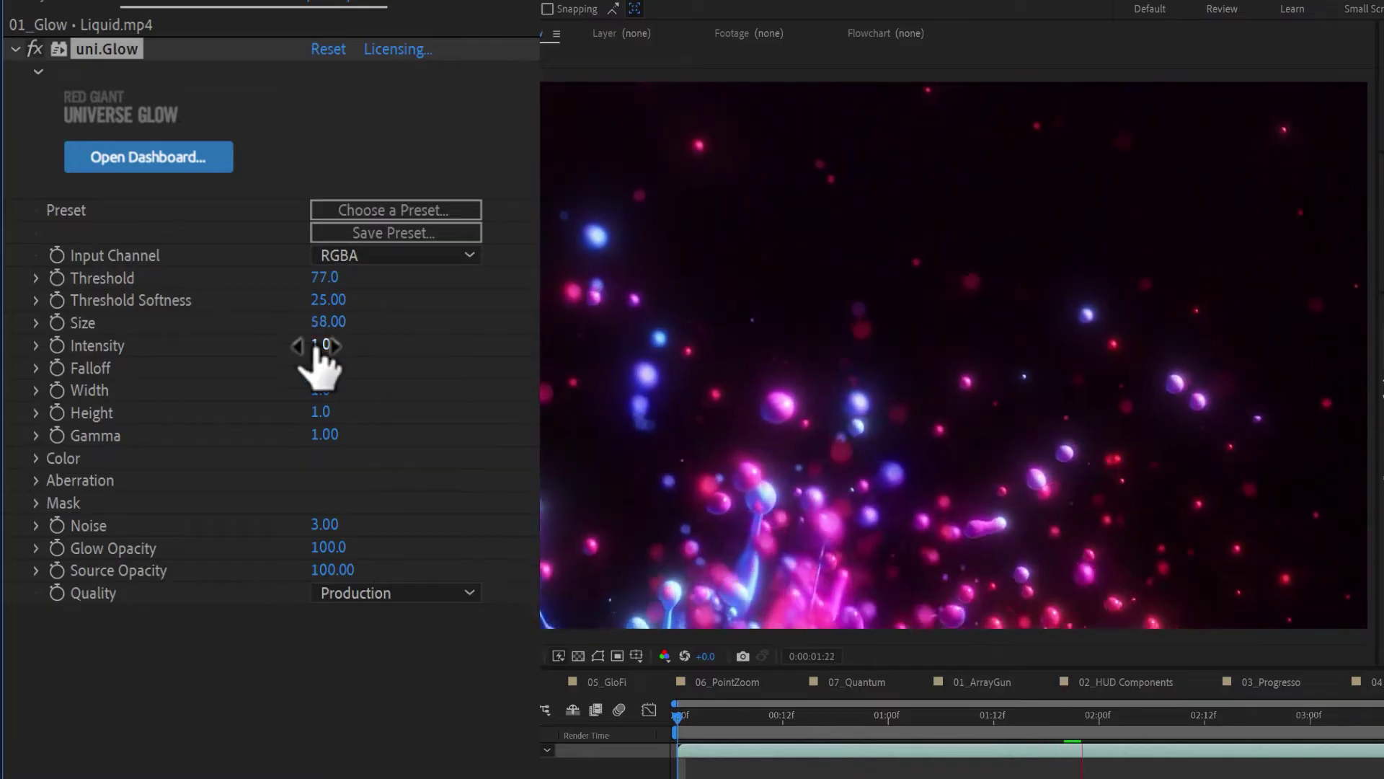
Step: Set glow Intensity 1.1, Falloff 0.66 and a blue Color 1 at 92% Color Strength
{"action": "left_click_drag", "start_coordinate": [377, 346], "coordinate": [346, 367]}
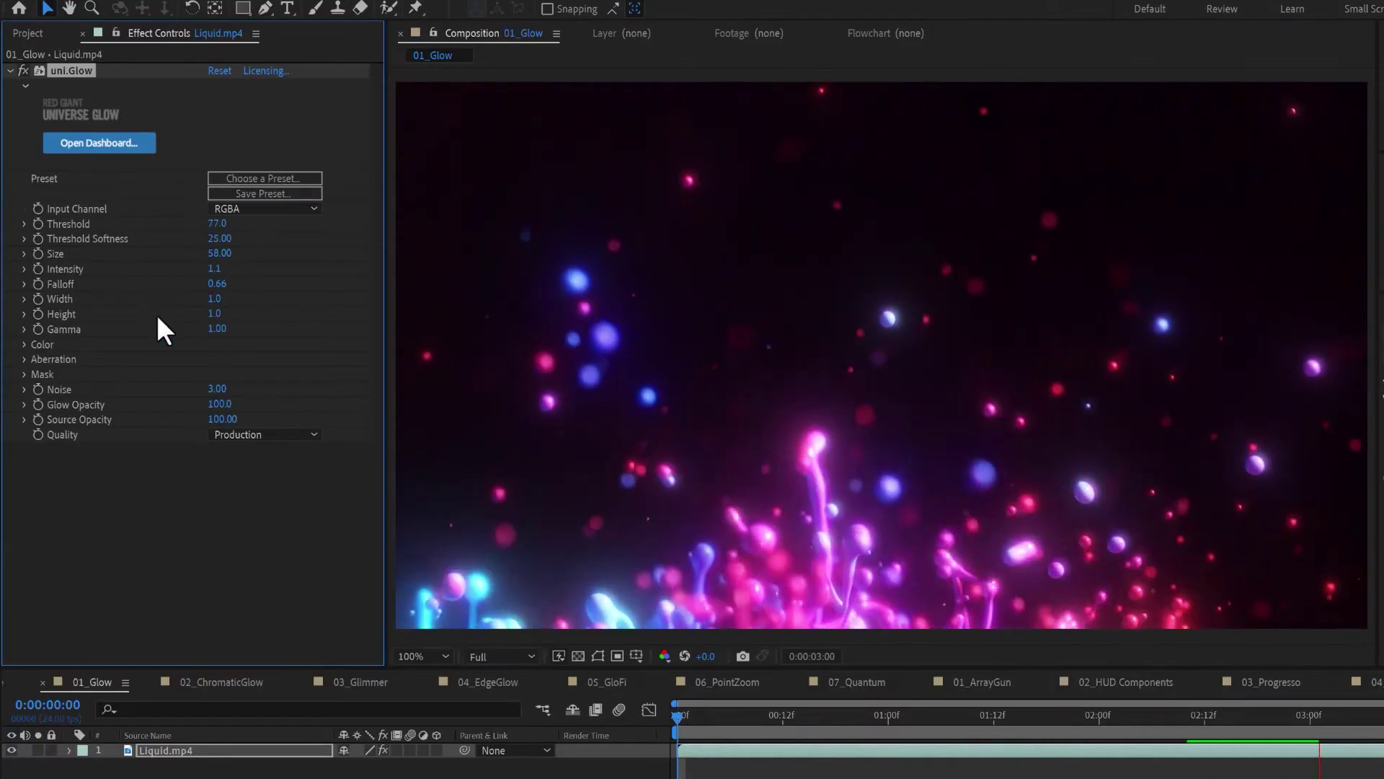
{"action": "left_click", "coordinate": [191, 458]}
{"action": "left_click", "coordinate": [217, 374]}
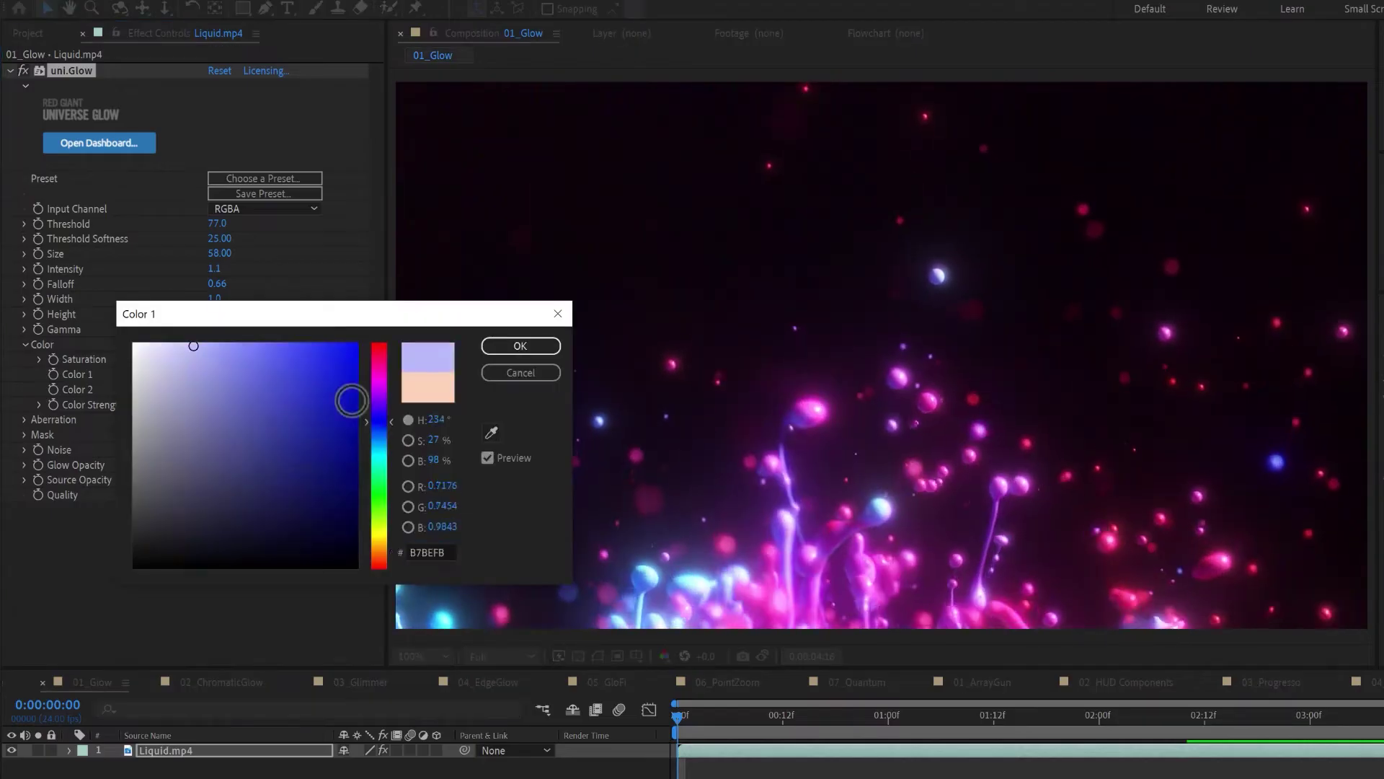
{"action": "key", "text": "Return"}
{"action": "left_click_drag", "start_coordinate": [216, 404], "coordinate": [318, 395]}
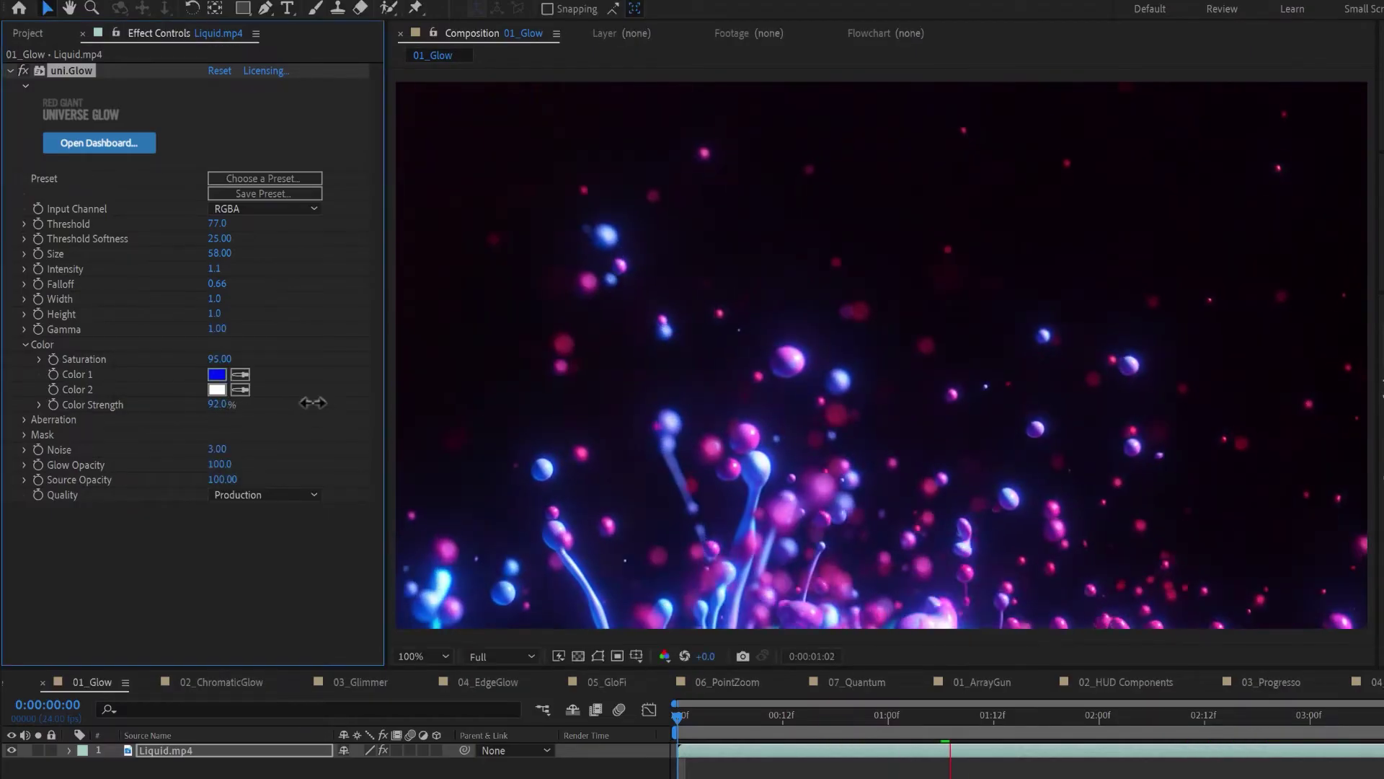
Step: Increase the green channel's aberration scale, then collapse the Color and Aberration groups
{"action": "left_click", "coordinate": [25, 418]}
{"action": "left_click_drag", "start_coordinate": [216, 494], "coordinate": [214, 442]}
{"action": "left_click", "coordinate": [25, 344]}
{"action": "left_click", "coordinate": [26, 358]}
Step: Enable Use Mask for the glow and reposition the elliptical mask in the comp
{"action": "left_click", "coordinate": [26, 373]}
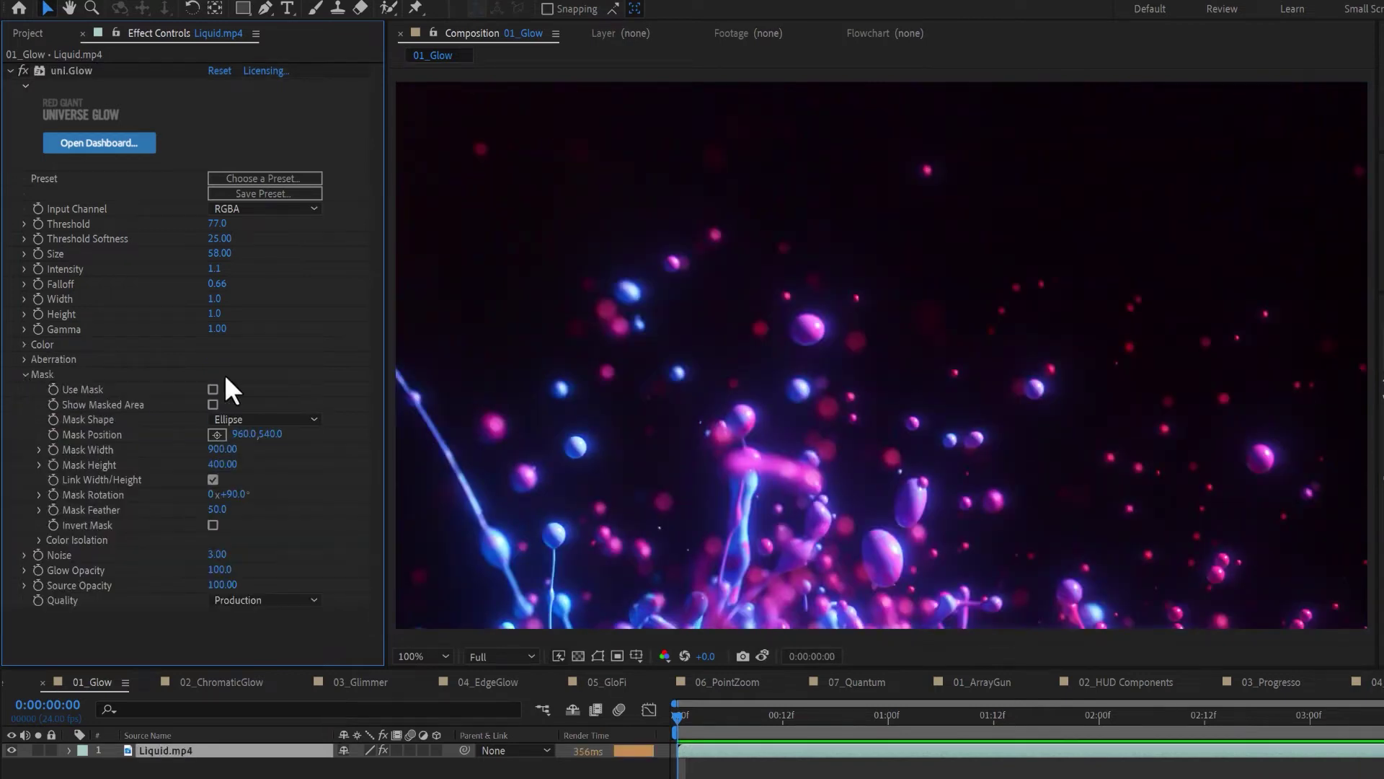
{"action": "left_click", "coordinate": [213, 389]}
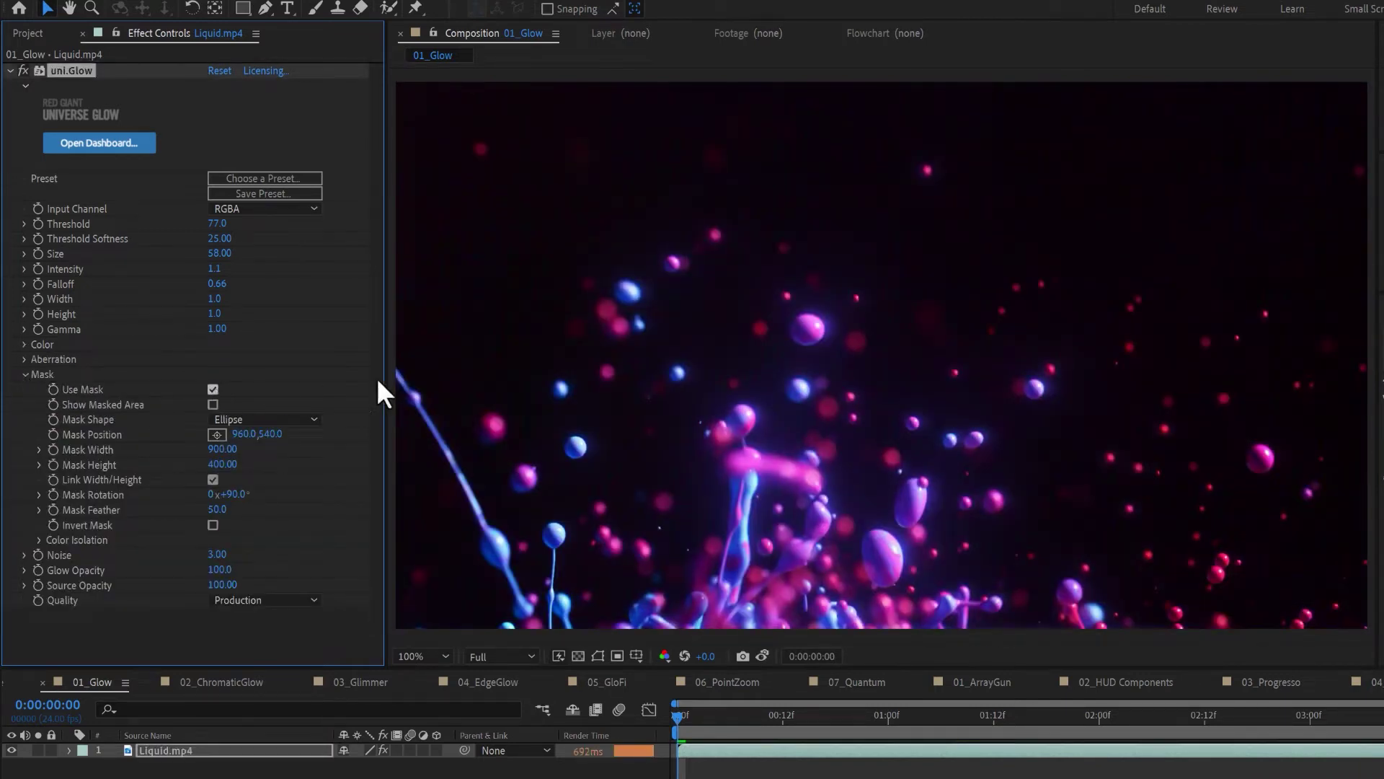
{"action": "left_click", "coordinate": [609, 436]}
{"action": "left_click_drag", "start_coordinate": [881, 355], "coordinate": [806, 460]}
{"action": "mouse_move", "coordinate": [216, 448]}
{"action": "left_mouse_down"}
{"action": "mouse_move", "coordinate": [177, 461]}
{"action": "mouse_move", "coordinate": [216, 461]}
{"action": "left_mouse_up"}
{"action": "left_click", "coordinate": [40, 540]}
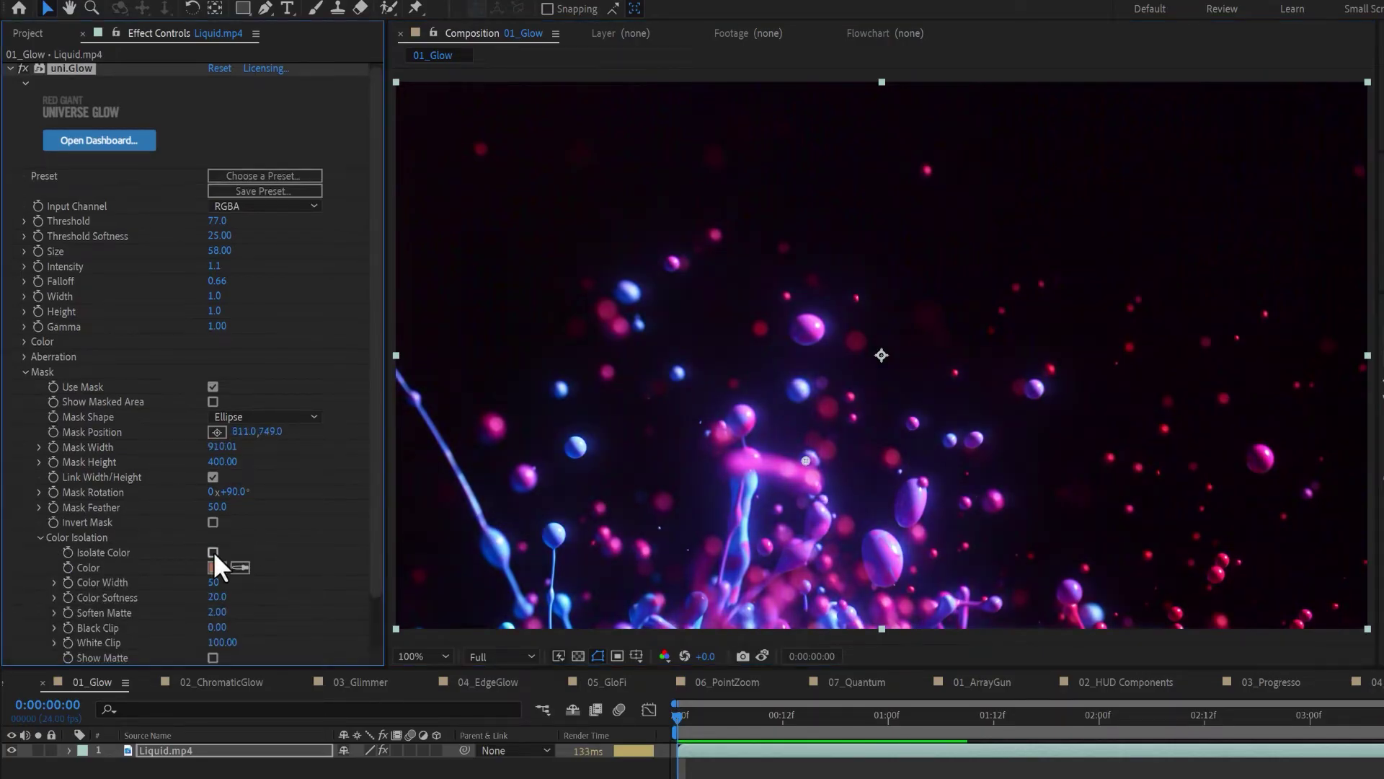
Step: Turn on Isolate Color and sample droplet colours with the eyedropper
{"action": "left_click", "coordinate": [213, 552]}
{"action": "left_click", "coordinate": [240, 567]}
{"action": "left_click", "coordinate": [578, 448]}
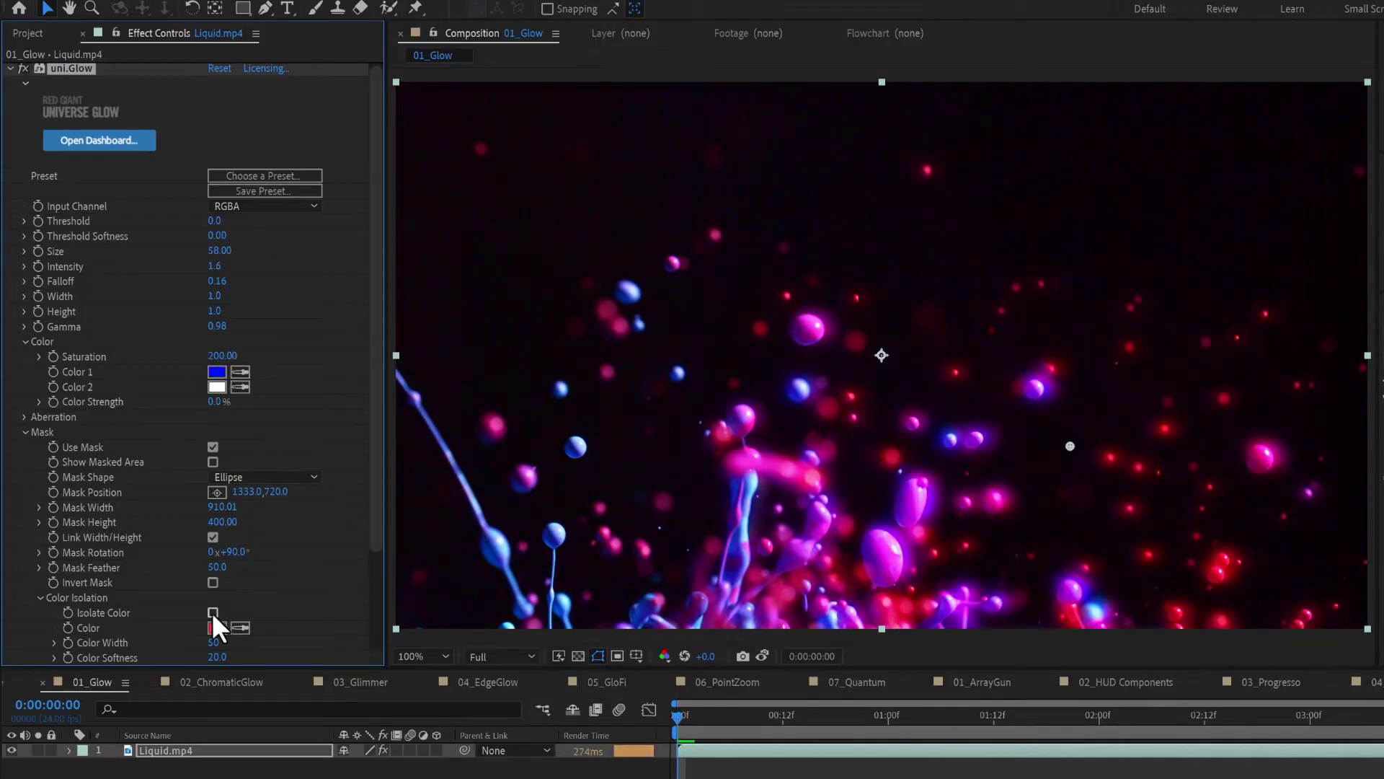
{"action": "left_click", "coordinate": [240, 627]}
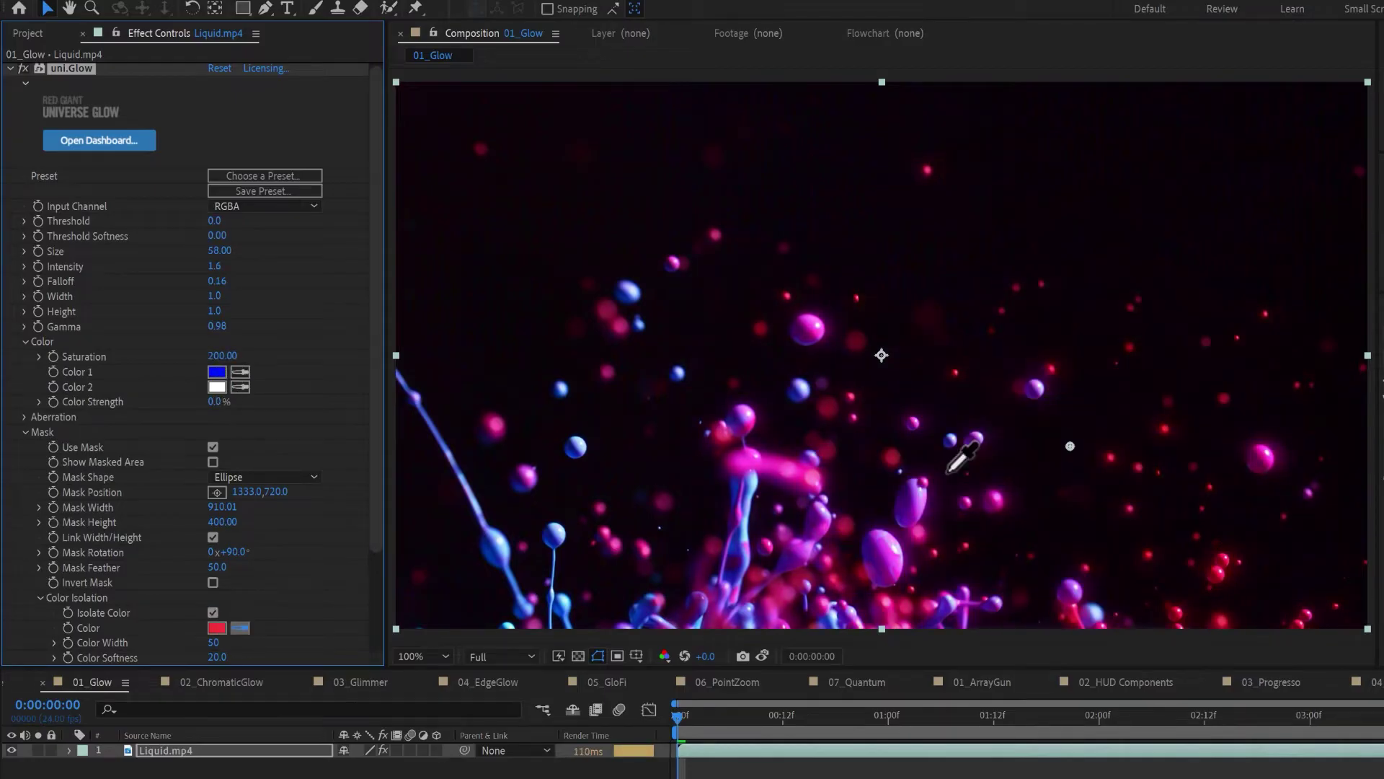
{"action": "scroll", "coordinate": [218, 490], "scroll_direction": "down", "scroll_amount": 3}
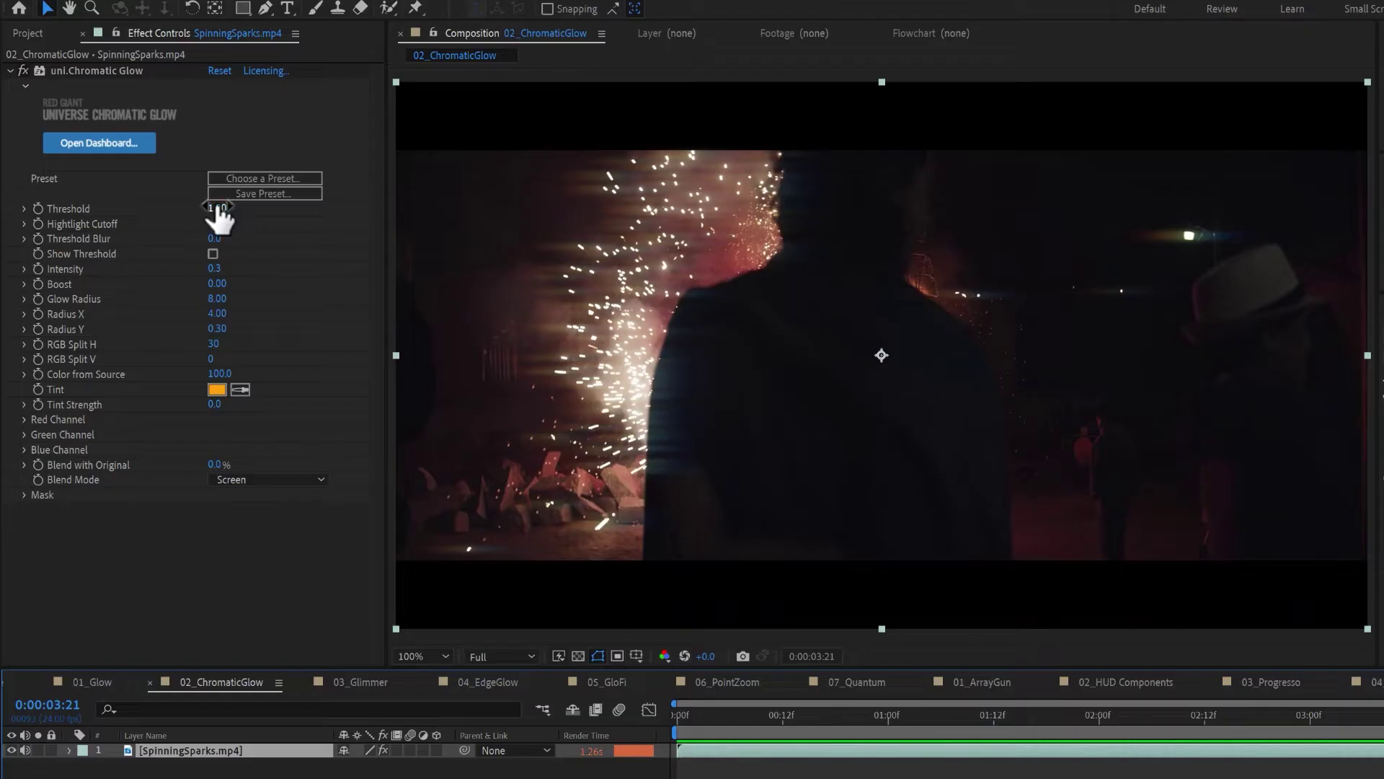
Step: Set Chromatic Glow Threshold 0.52, Highlight Cutoff 0.11, Glow Radius 28, Tint Strength 100 and wider RGB split
{"action": "left_click_drag", "start_coordinate": [219, 217], "coordinate": [209, 216]}
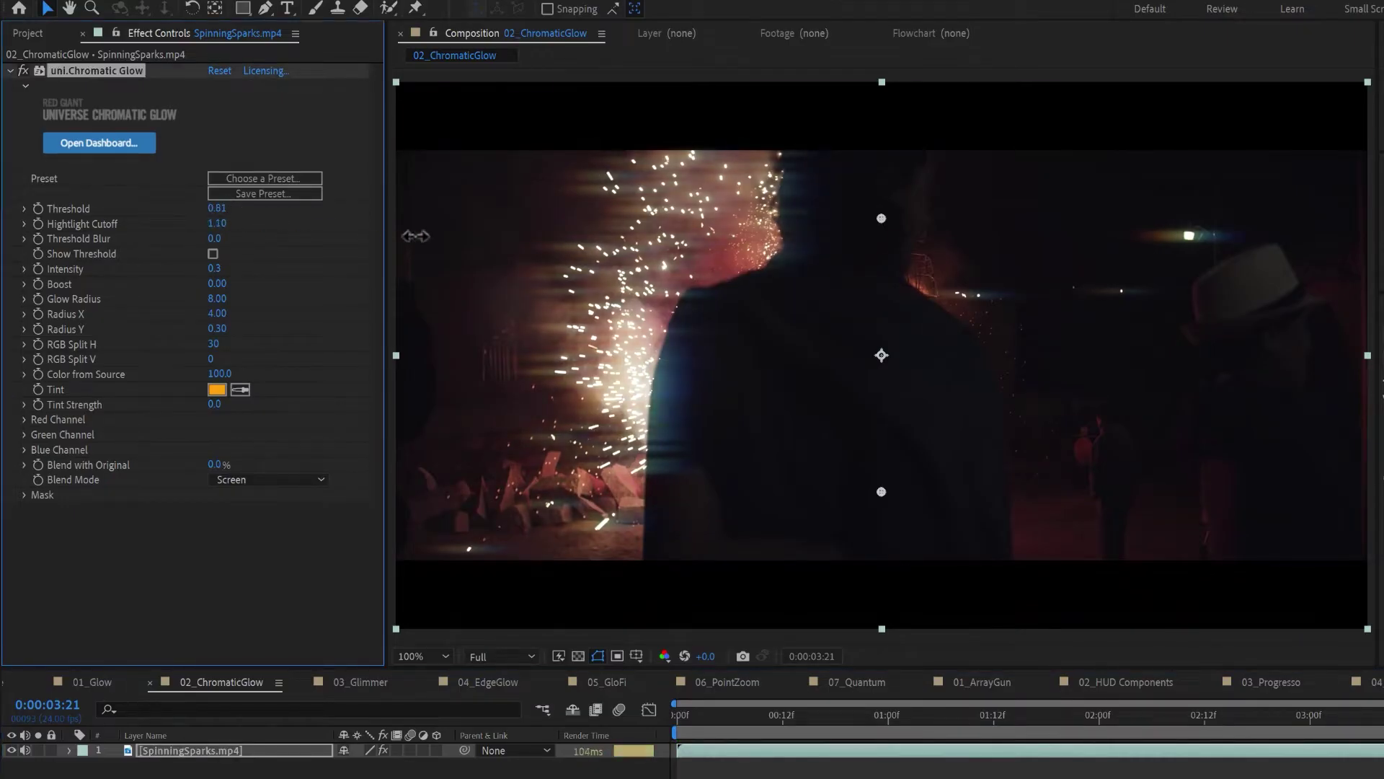
{"action": "left_click_drag", "start_coordinate": [216, 208], "coordinate": [195, 276]}
{"action": "left_click_drag", "start_coordinate": [1170, 715], "coordinate": [950, 729]}
{"action": "left_click_drag", "start_coordinate": [214, 344], "coordinate": [36, 437]}
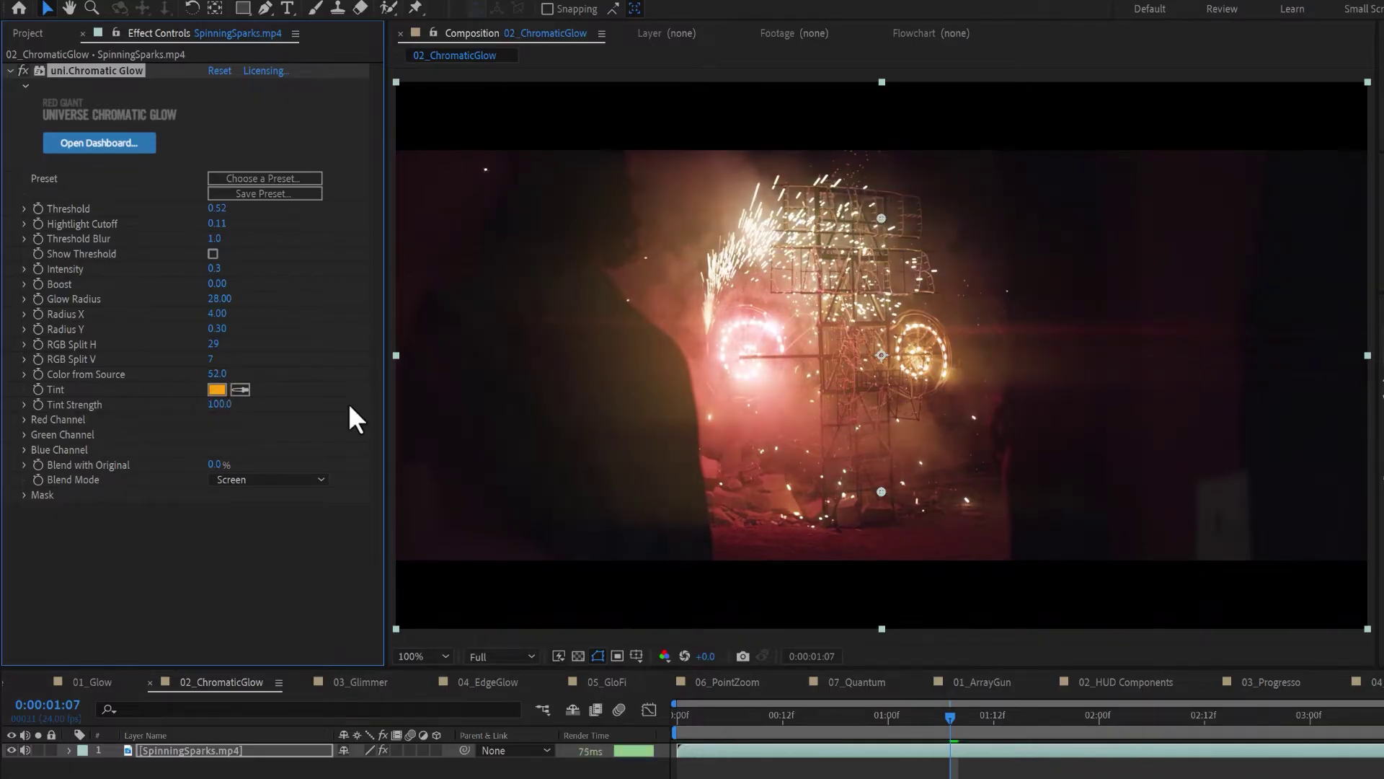
{"action": "left_click", "coordinate": [358, 682]}
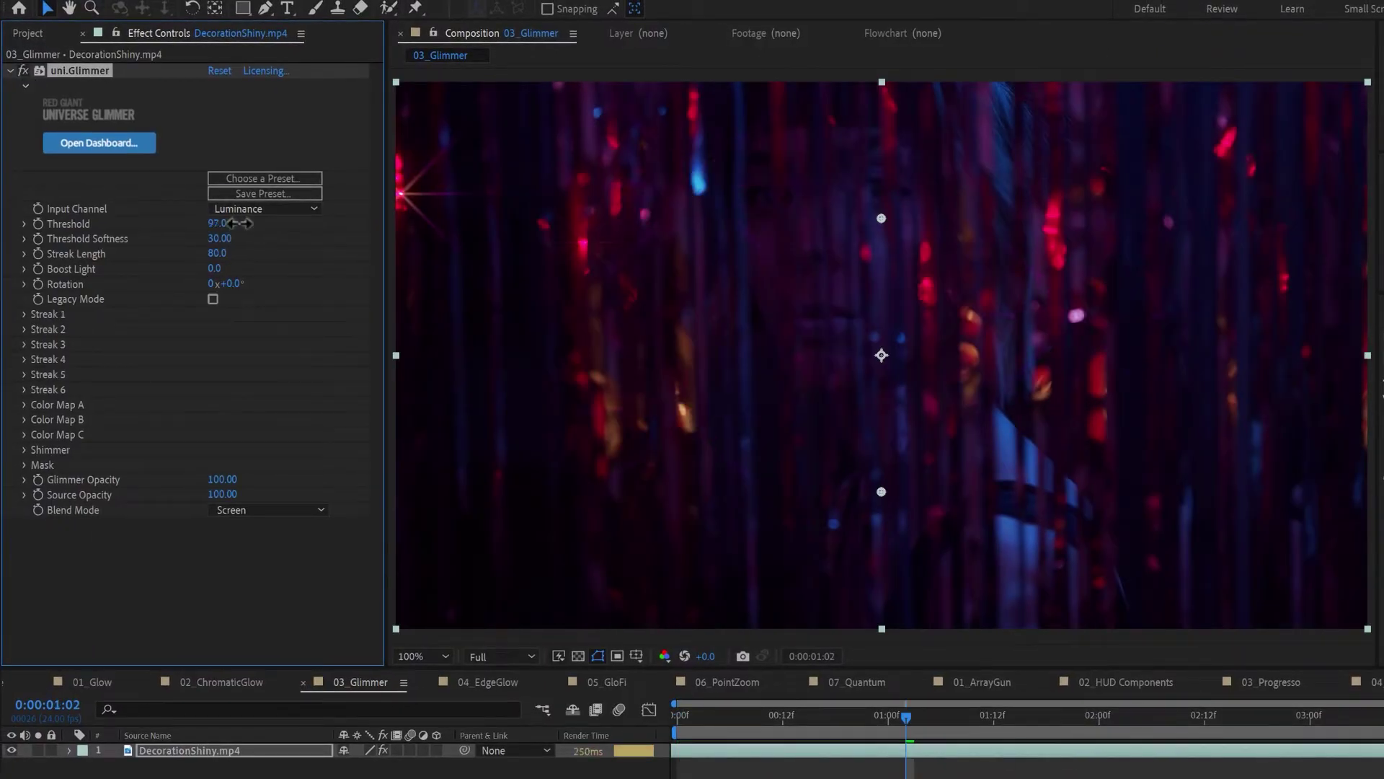
Step: Adjust uni.Glimmer to Threshold Softness 43, Streak Length 64 and Rotation 45°
{"action": "mouse_move", "coordinate": [231, 223]}
{"action": "left_mouse_down"}
{"action": "mouse_move", "coordinate": [176, 245]}
{"action": "mouse_move", "coordinate": [256, 241]}
{"action": "mouse_move", "coordinate": [234, 230]}
{"action": "left_mouse_up"}
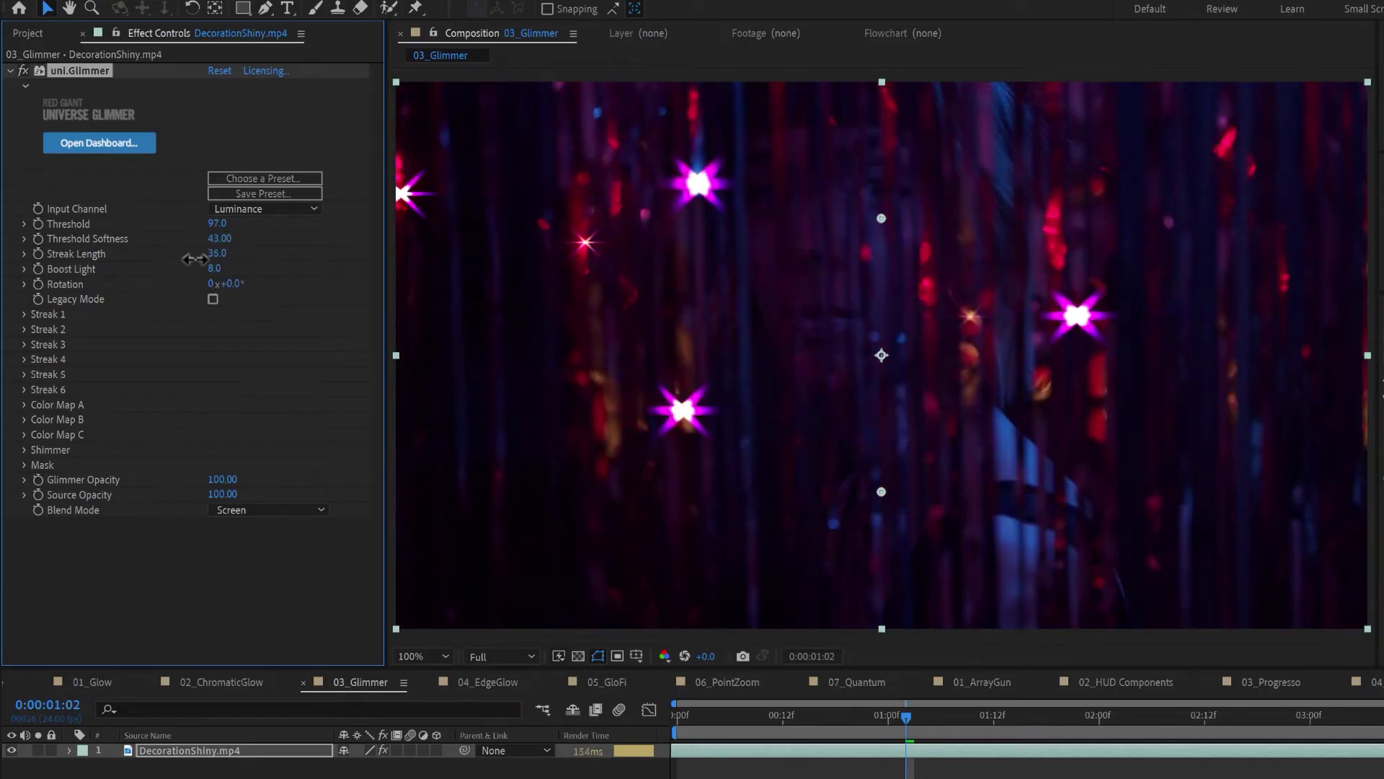
{"action": "left_click_drag", "start_coordinate": [195, 258], "coordinate": [202, 261]}
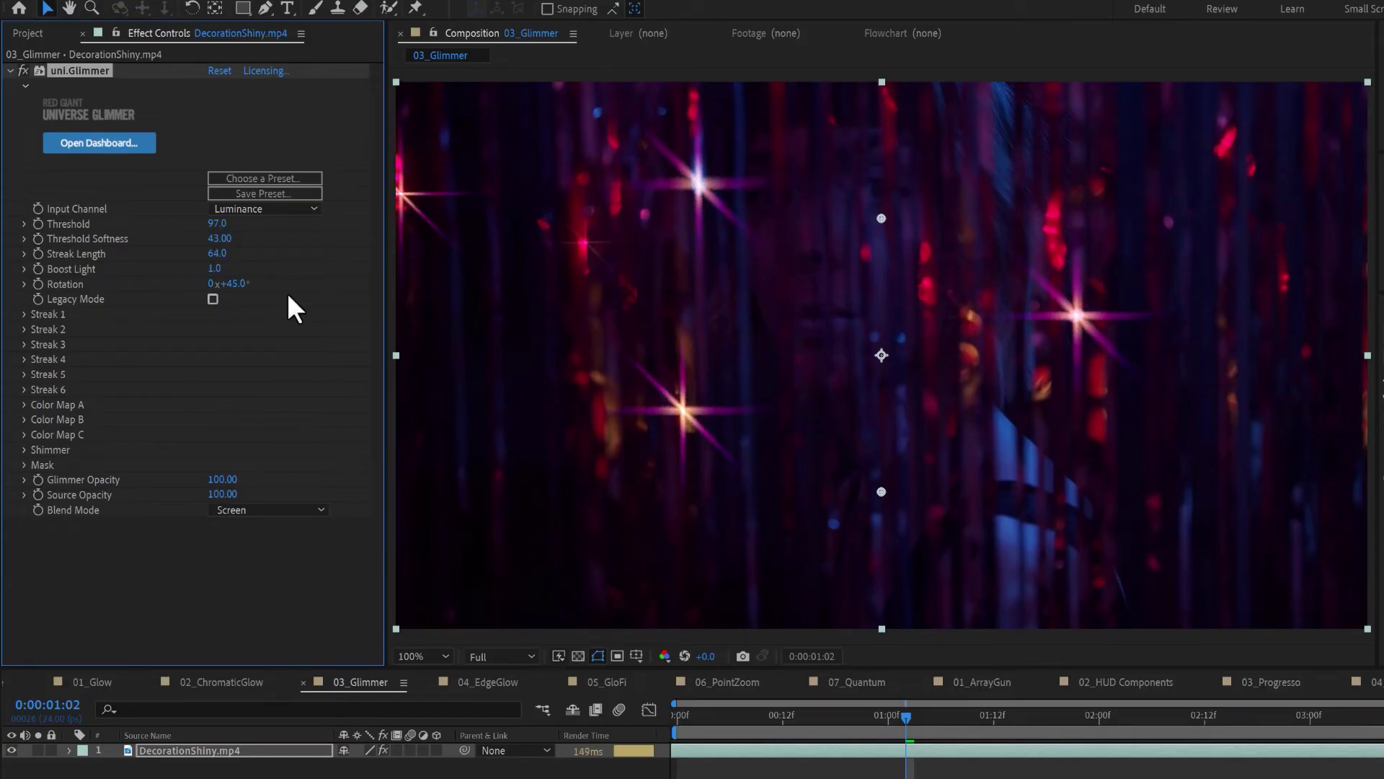
Step: Expand the Glimmer streak groups and Color Maps A, B and C to review them
{"action": "left_click", "coordinate": [25, 314]}
{"action": "left_click", "coordinate": [29, 433]}
{"action": "left_click", "coordinate": [30, 553]}
{"action": "left_click", "coordinate": [22, 544]}
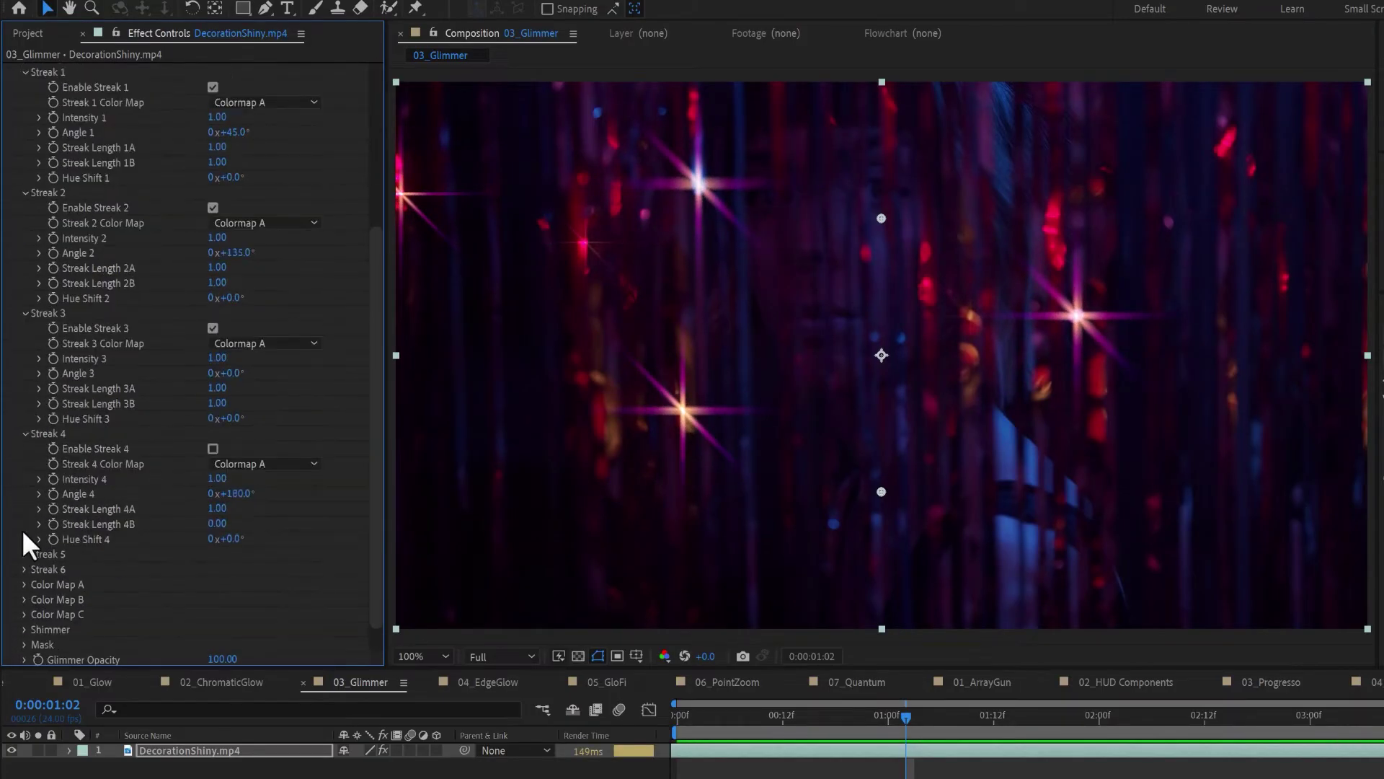
{"action": "left_click", "coordinate": [25, 429]}
{"action": "left_click", "coordinate": [24, 404]}
{"action": "left_click", "coordinate": [25, 479]}
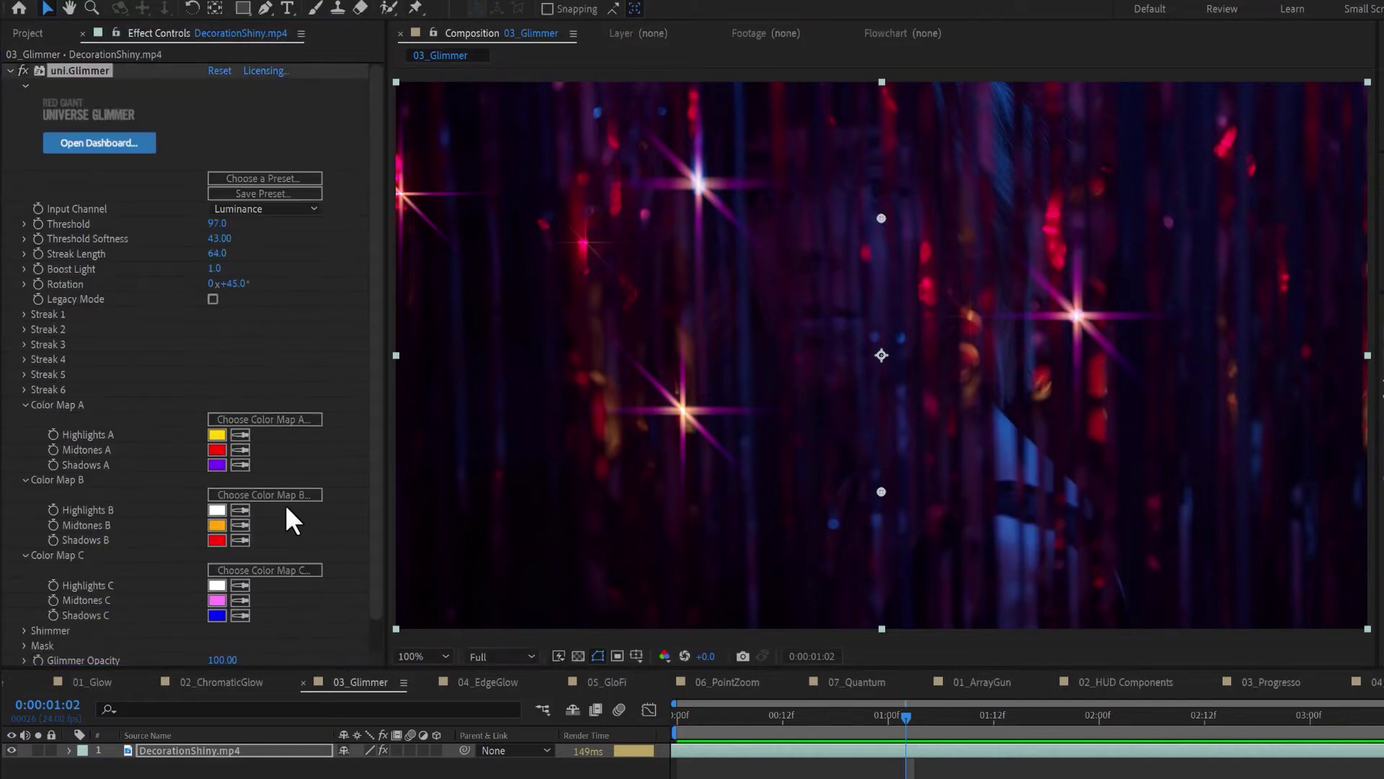
Step: Collapse the colour maps and set Shimmer Amount 155 and Scale 125
{"action": "left_click", "coordinate": [24, 404]}
{"action": "left_click", "coordinate": [24, 419]}
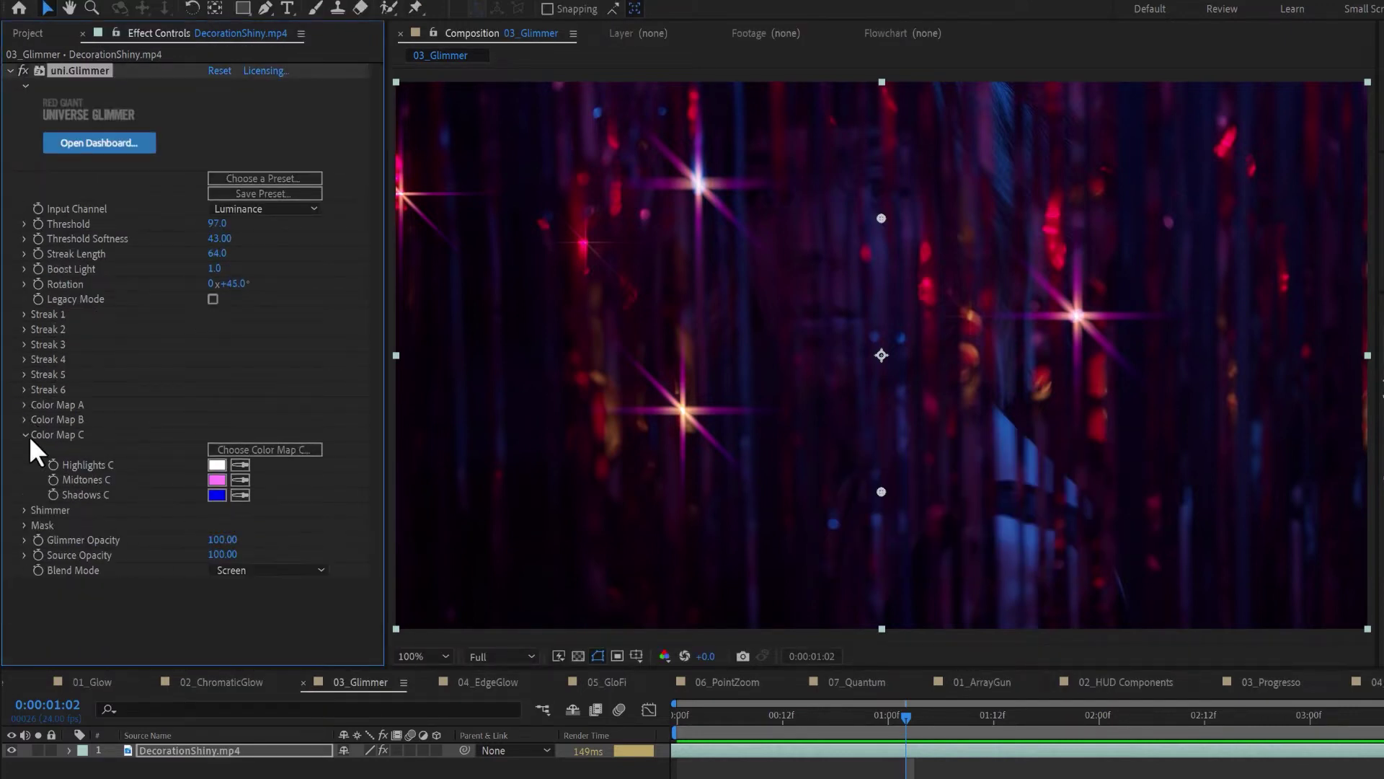
{"action": "left_click", "coordinate": [25, 434]}
{"action": "left_click", "coordinate": [25, 449]}
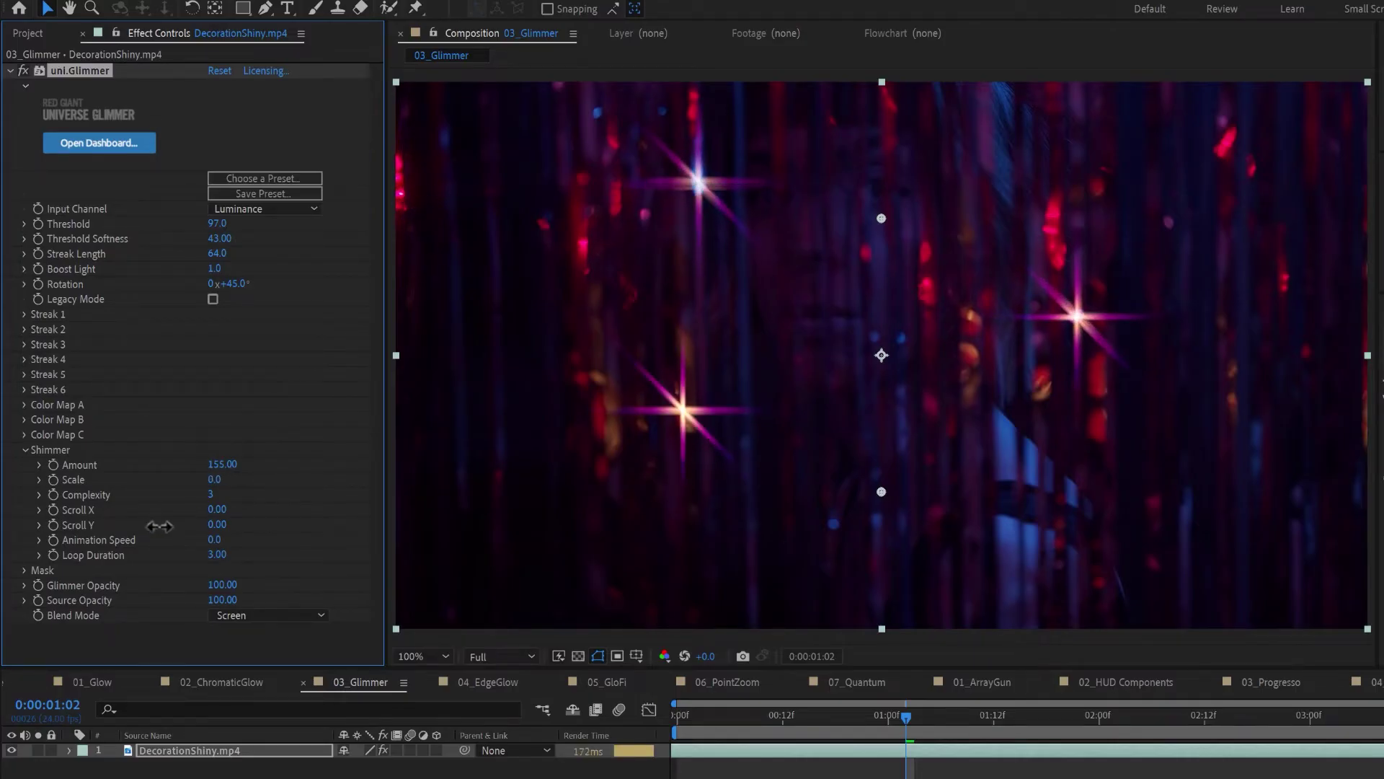
{"action": "left_click", "coordinate": [491, 681]}
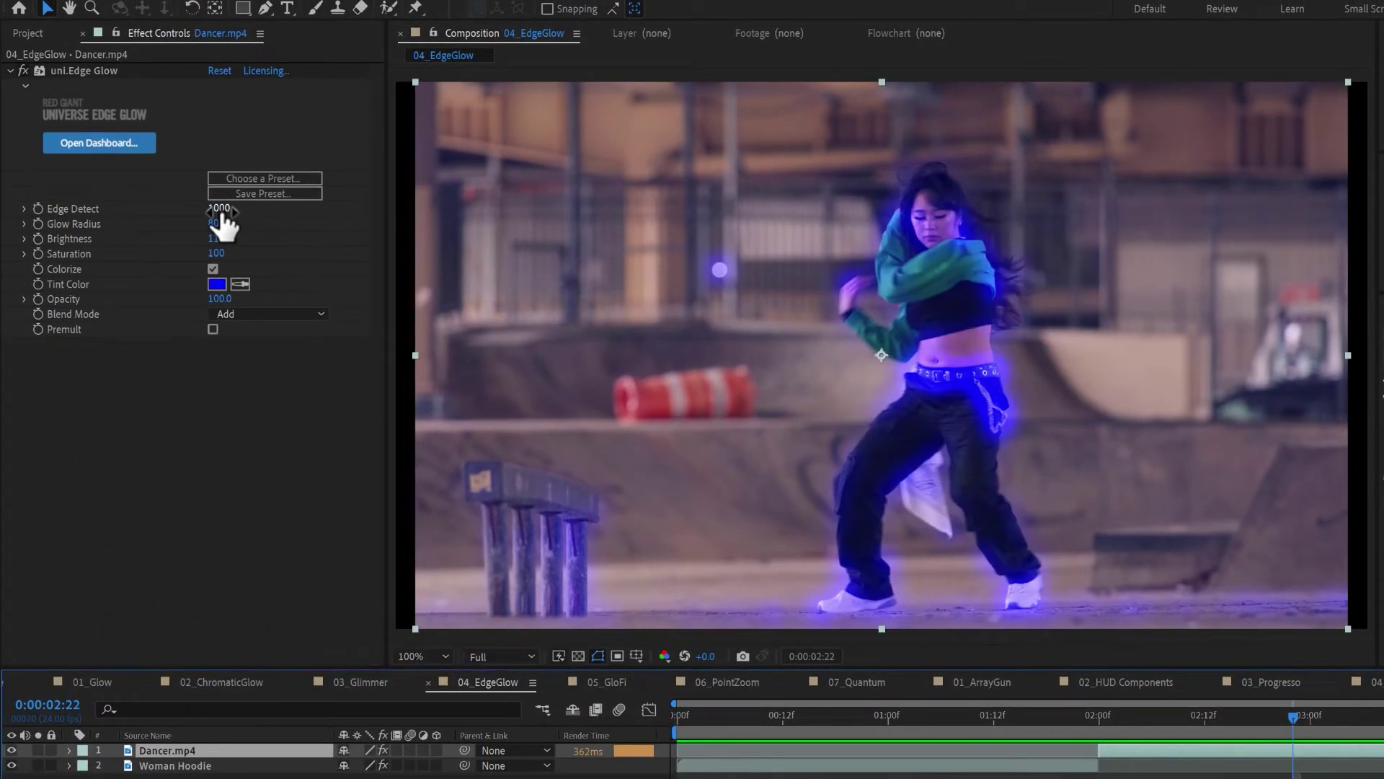
Step: Widen the Edge Glow around the dancer and change its tint to yellow
{"action": "left_click", "coordinate": [210, 215]}
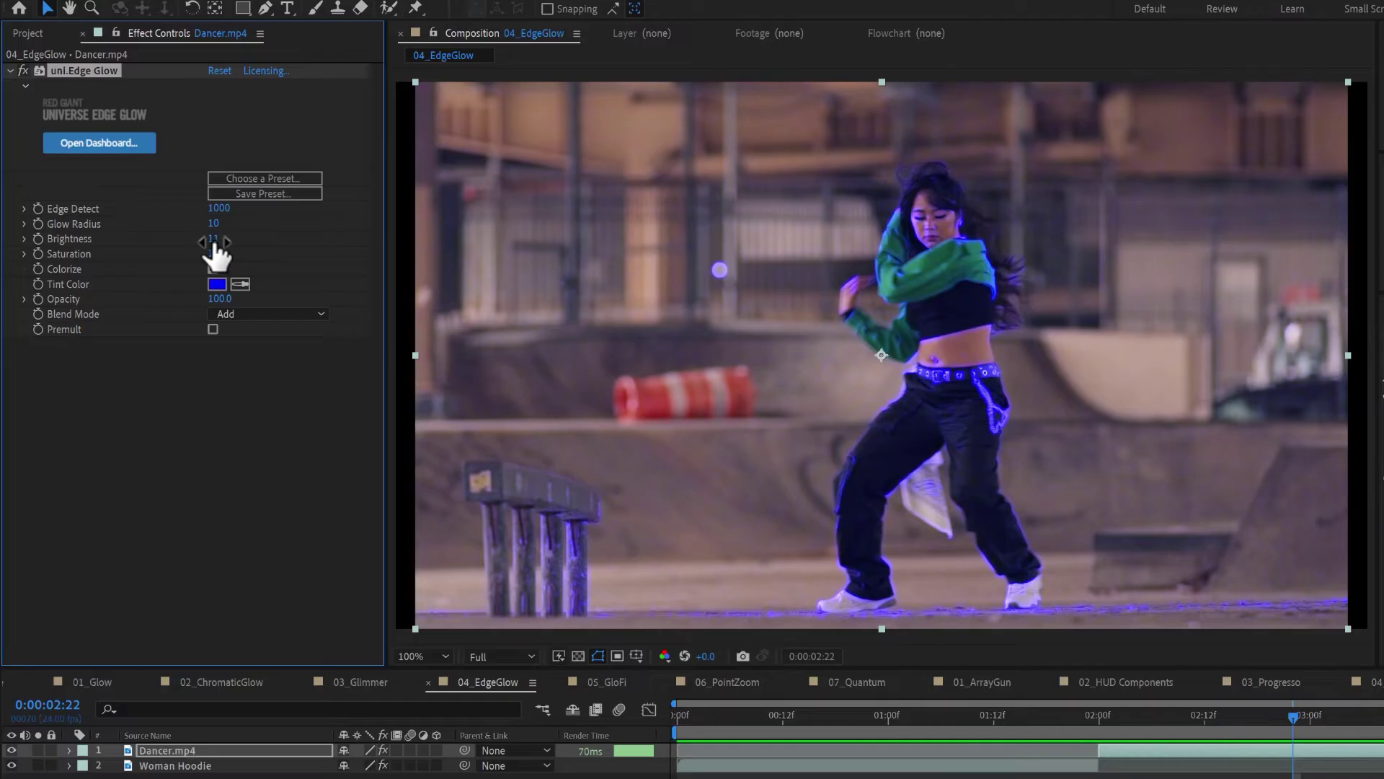
{"action": "left_click_drag", "start_coordinate": [220, 223], "coordinate": [220, 223]}
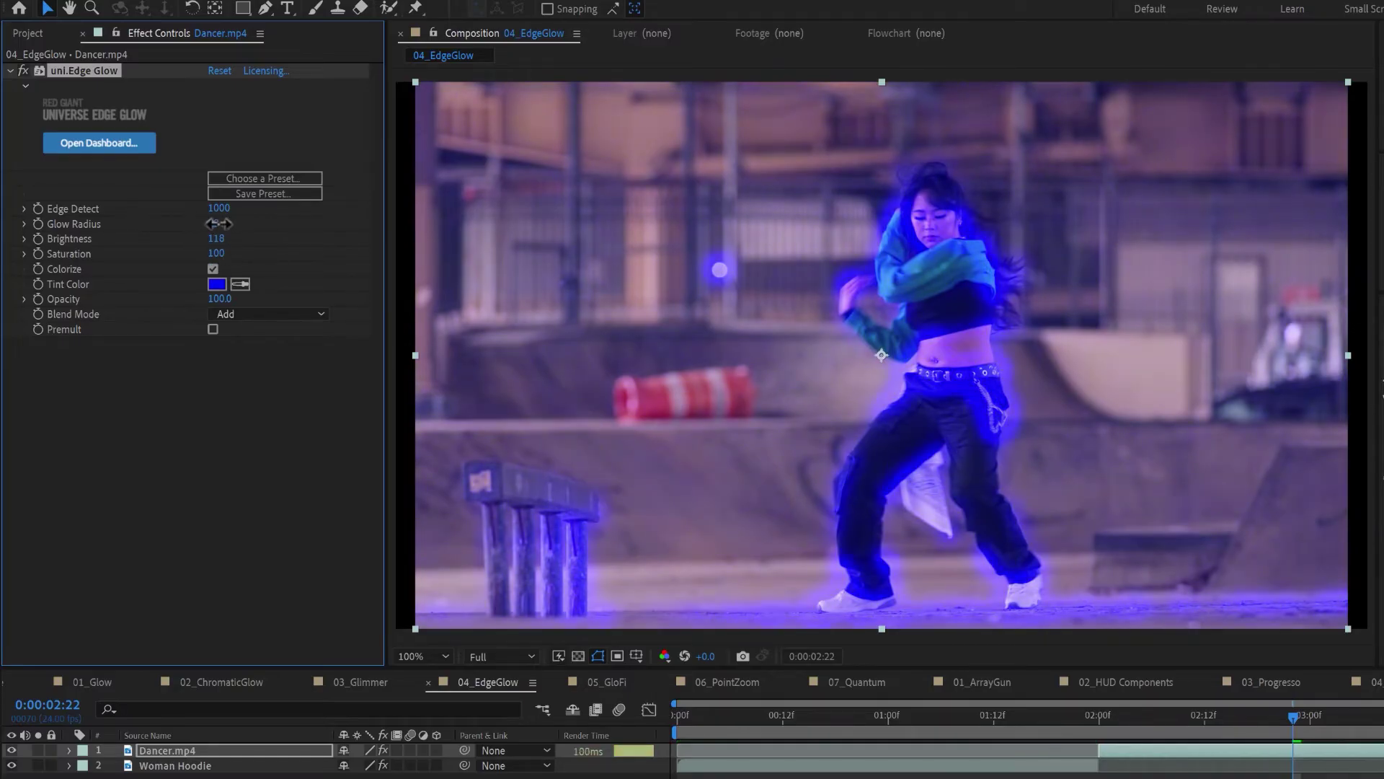
{"action": "left_click", "coordinate": [217, 284]}
{"action": "left_click", "coordinate": [378, 380]}
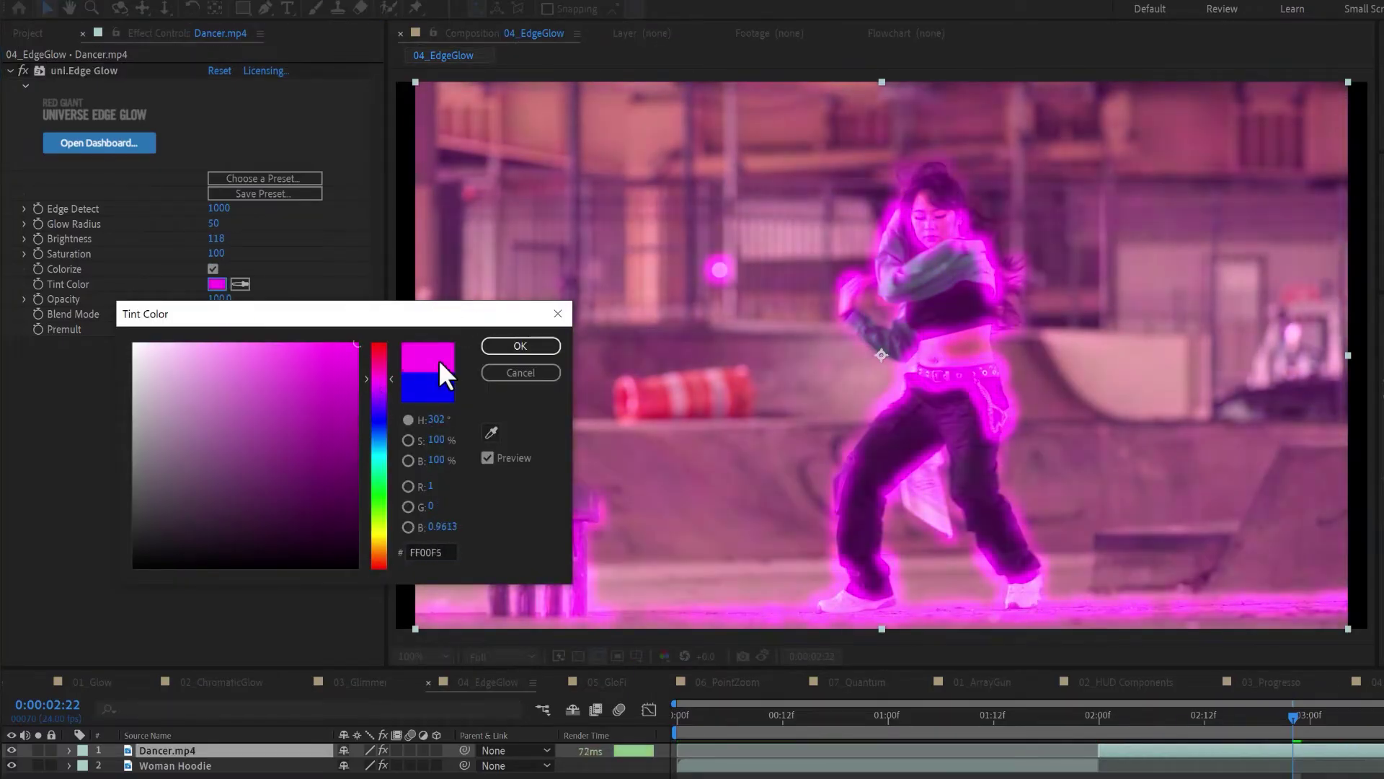
{"action": "left_click_drag", "start_coordinate": [396, 395], "coordinate": [396, 533]}
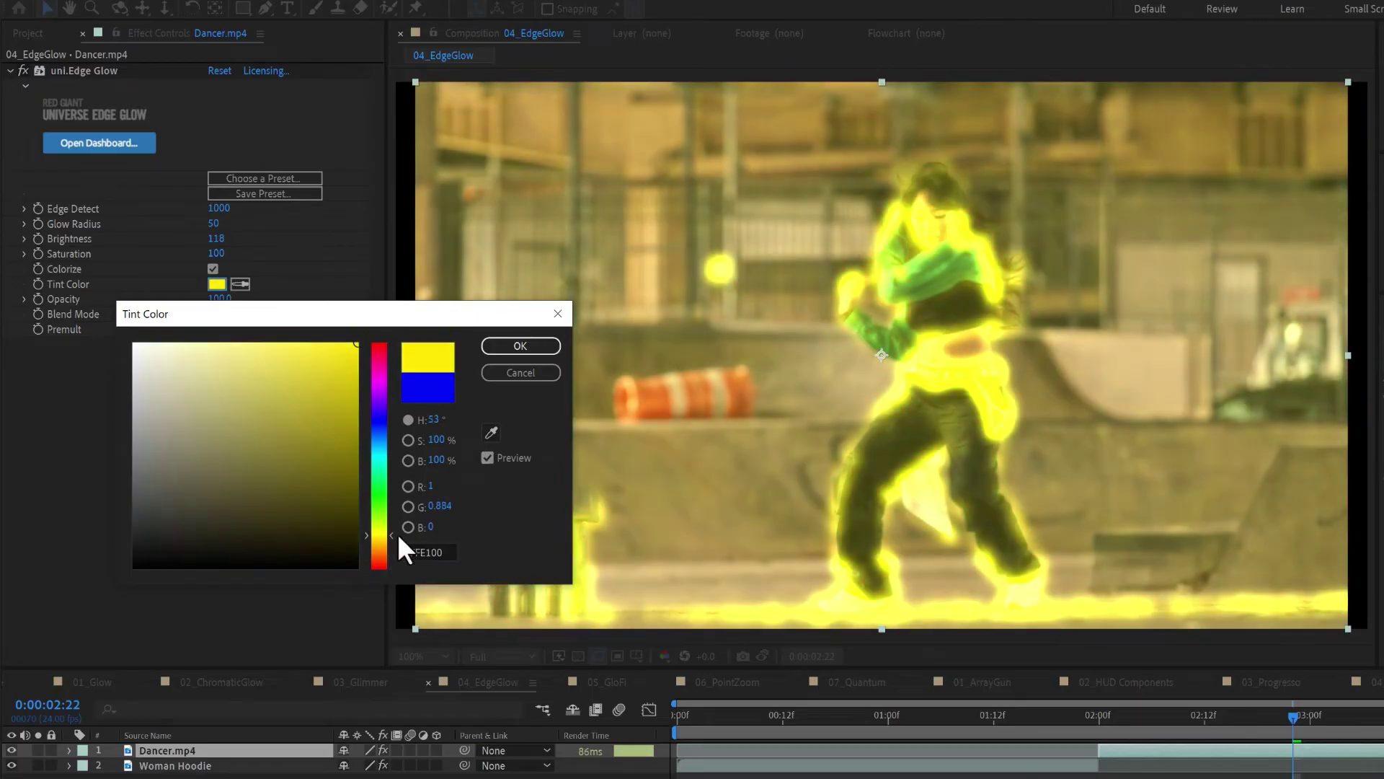
{"action": "key", "text": "Return"}
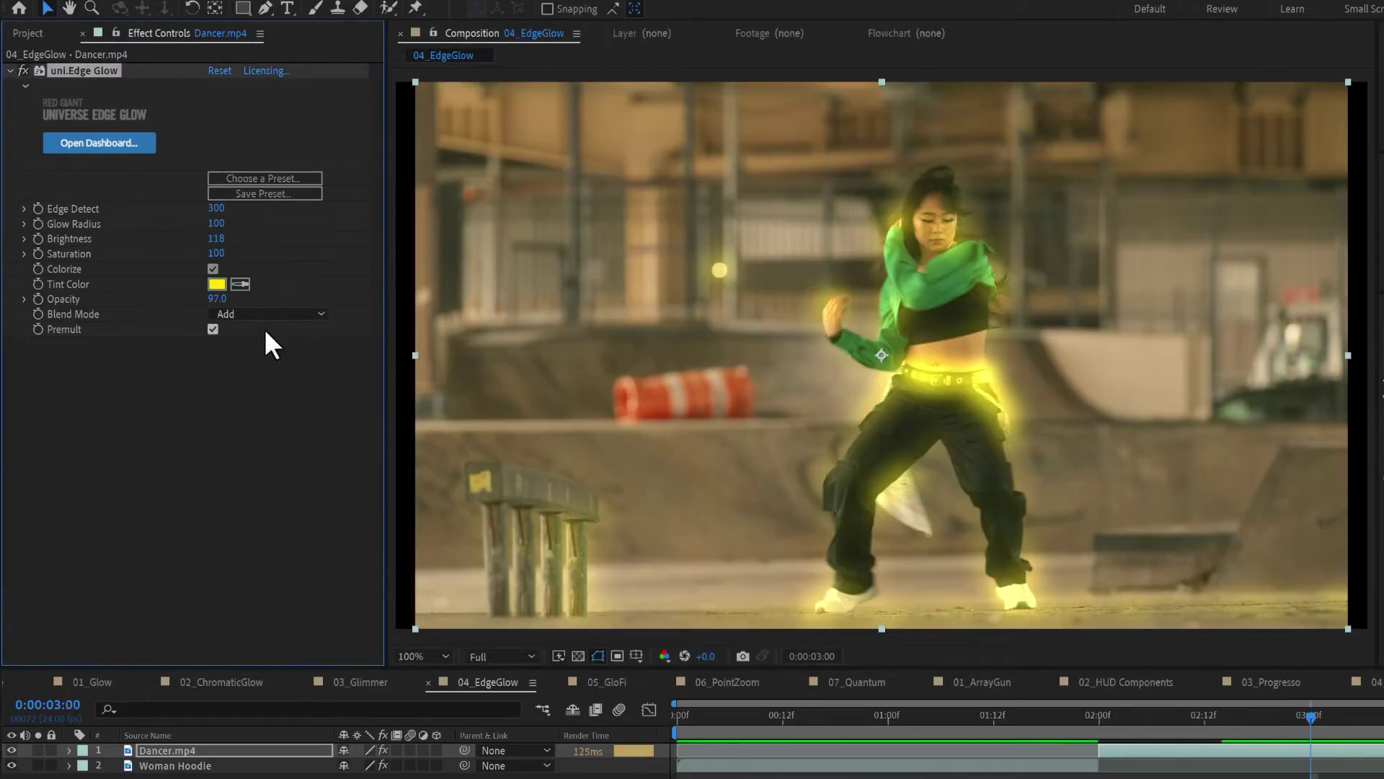
Step: Set the Edge Glow Blend Mode to None with Premult turned on
{"action": "left_click", "coordinate": [238, 315]}
{"action": "left_click", "coordinate": [240, 332]}
{"action": "left_click", "coordinate": [212, 330]}
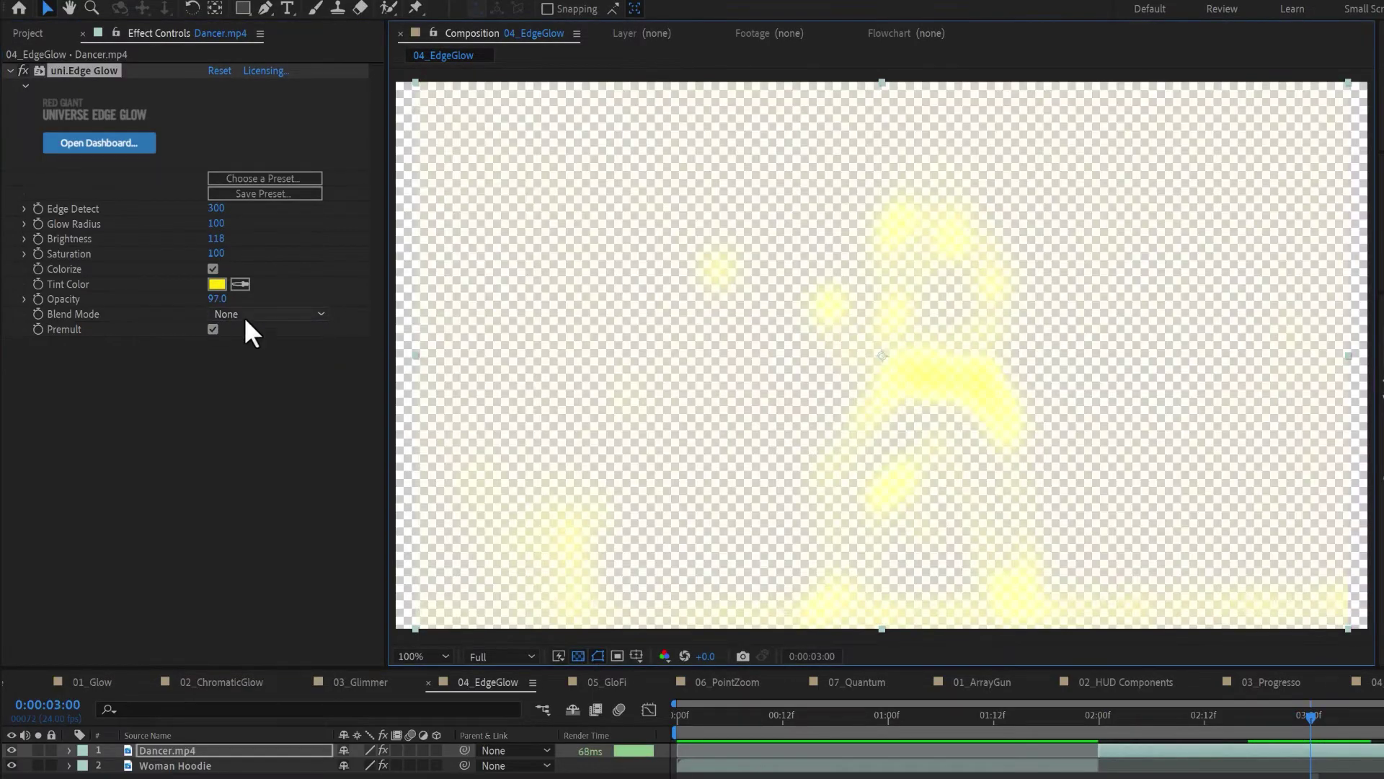
{"action": "left_click", "coordinate": [213, 330]}
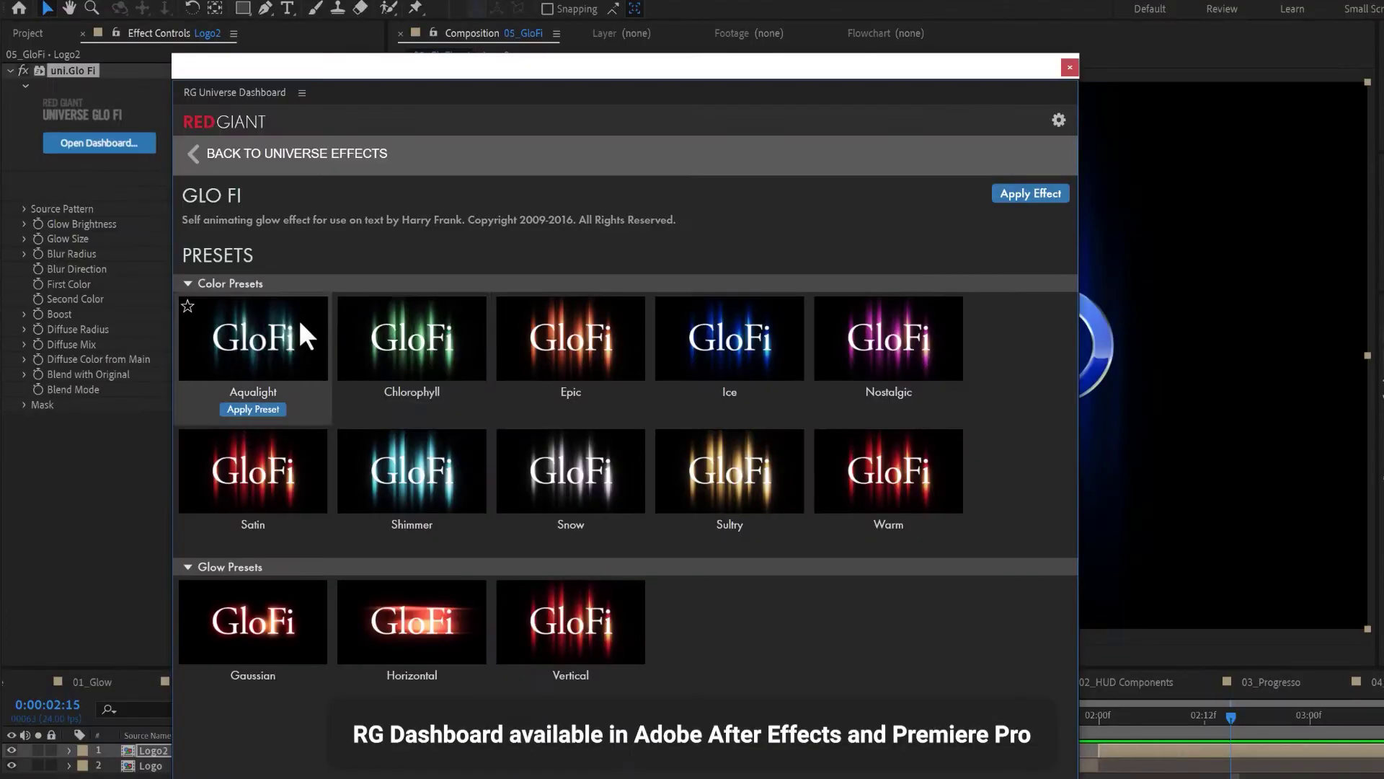
Step: Set Glo Fi's First Color to white and Second Color to a brighter blue
{"action": "left_click", "coordinate": [1071, 67]}
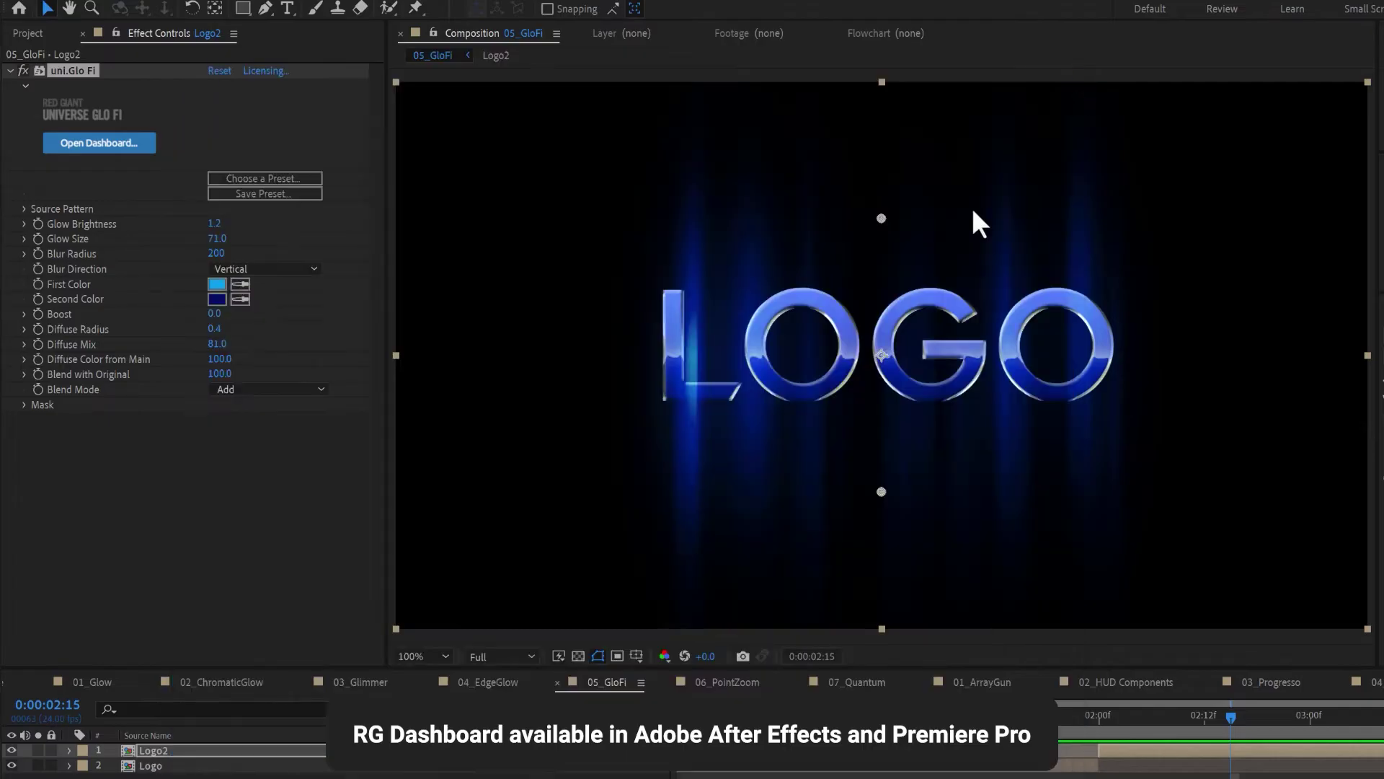
{"action": "left_click", "coordinate": [217, 284]}
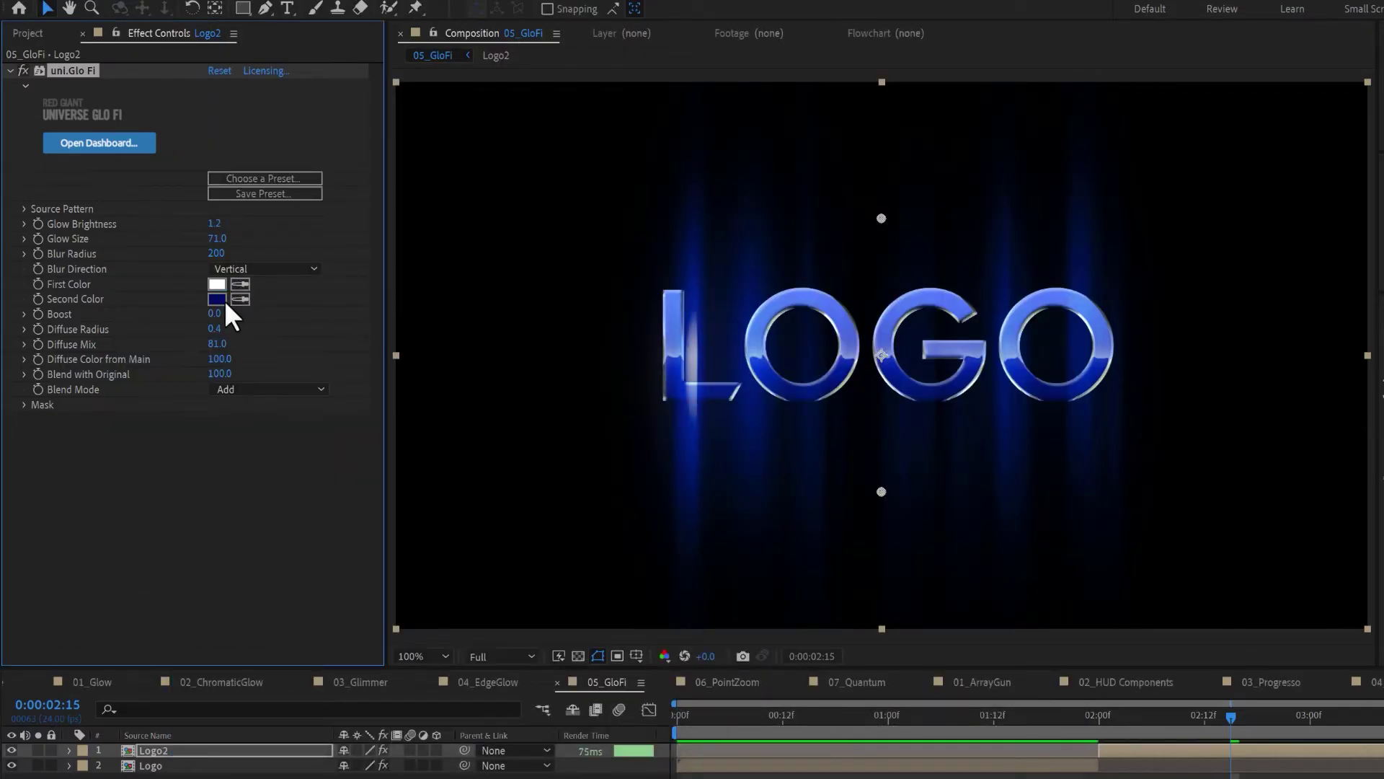
{"action": "left_click", "coordinate": [217, 298]}
{"action": "left_click", "coordinate": [303, 355]}
{"action": "left_click", "coordinate": [518, 345]}
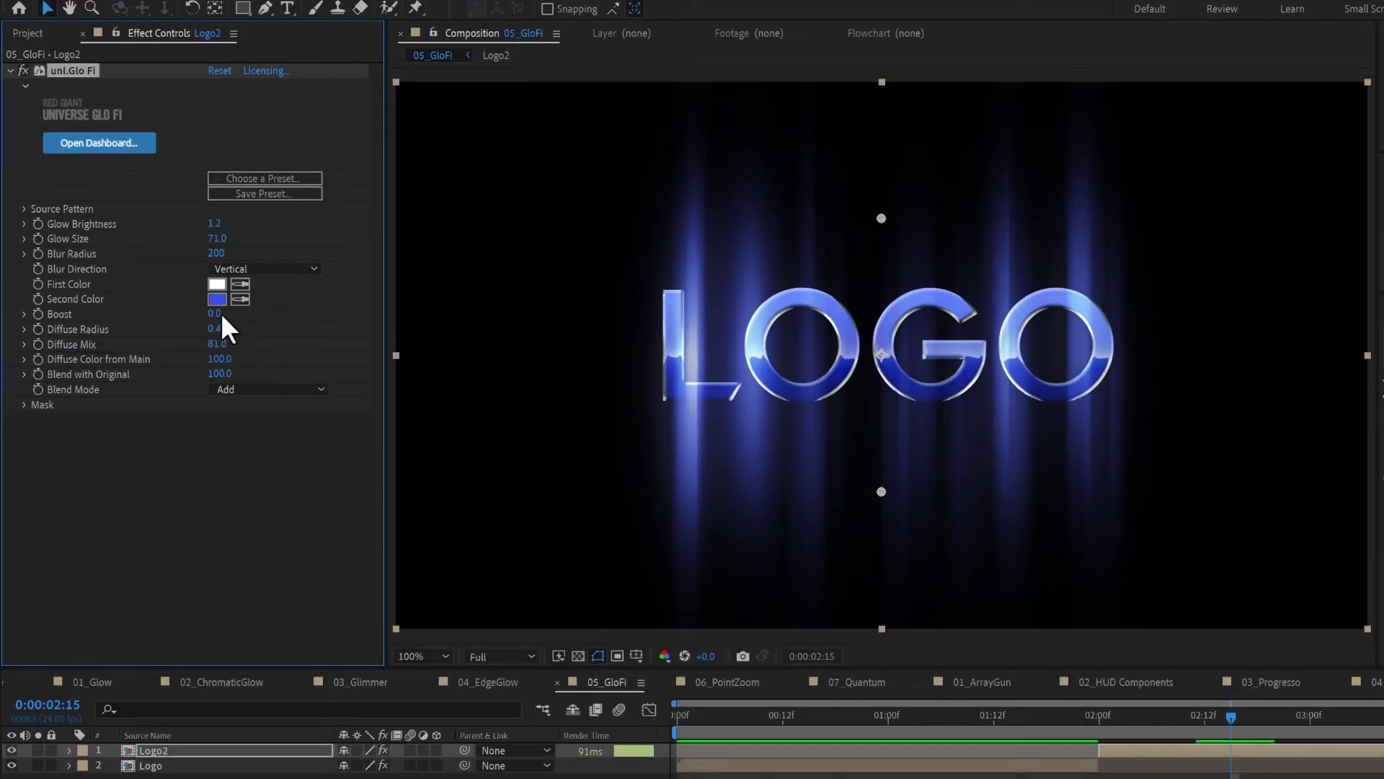
Step: Reshape the Glo Fi Source Pattern with Blur Radius 111 and enable Point Zoom
{"action": "left_click", "coordinate": [26, 207]}
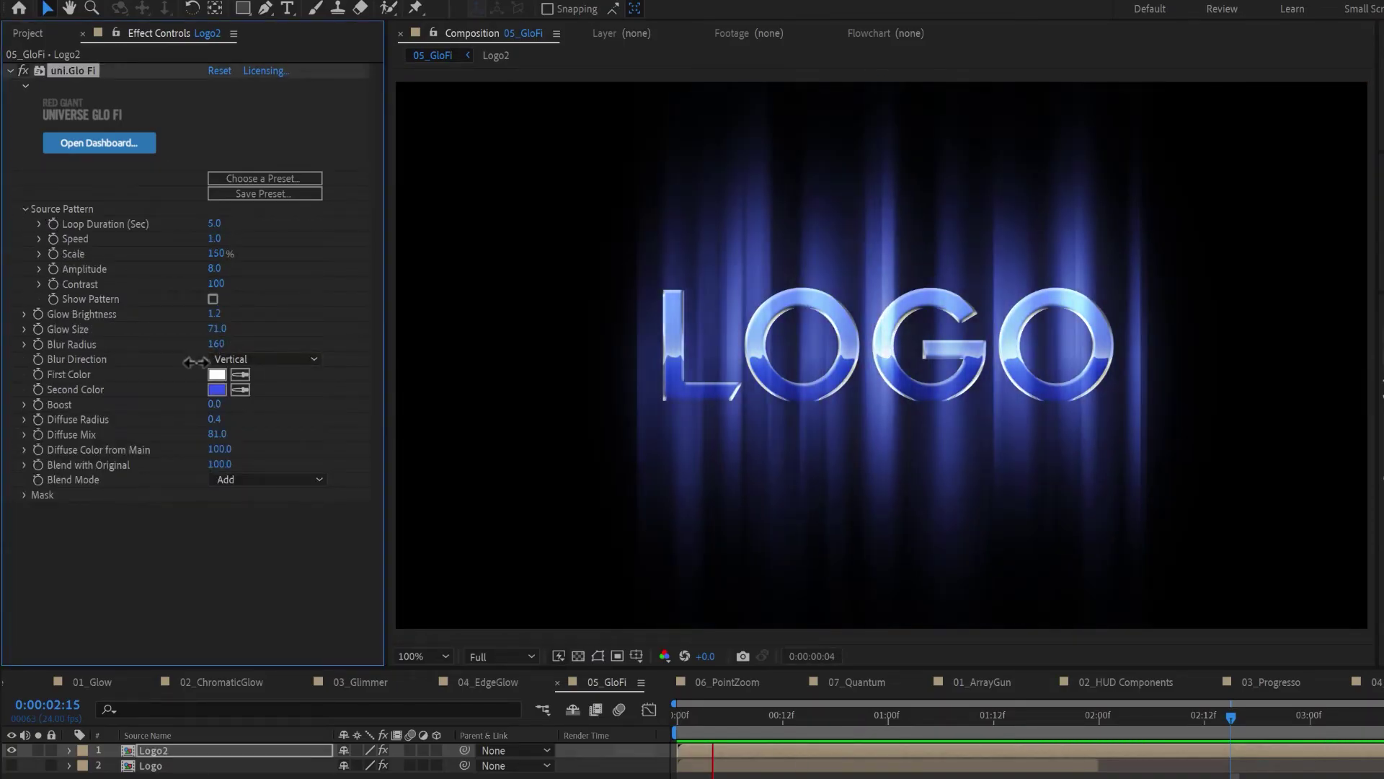
{"action": "left_click_drag", "start_coordinate": [219, 329], "coordinate": [215, 397]}
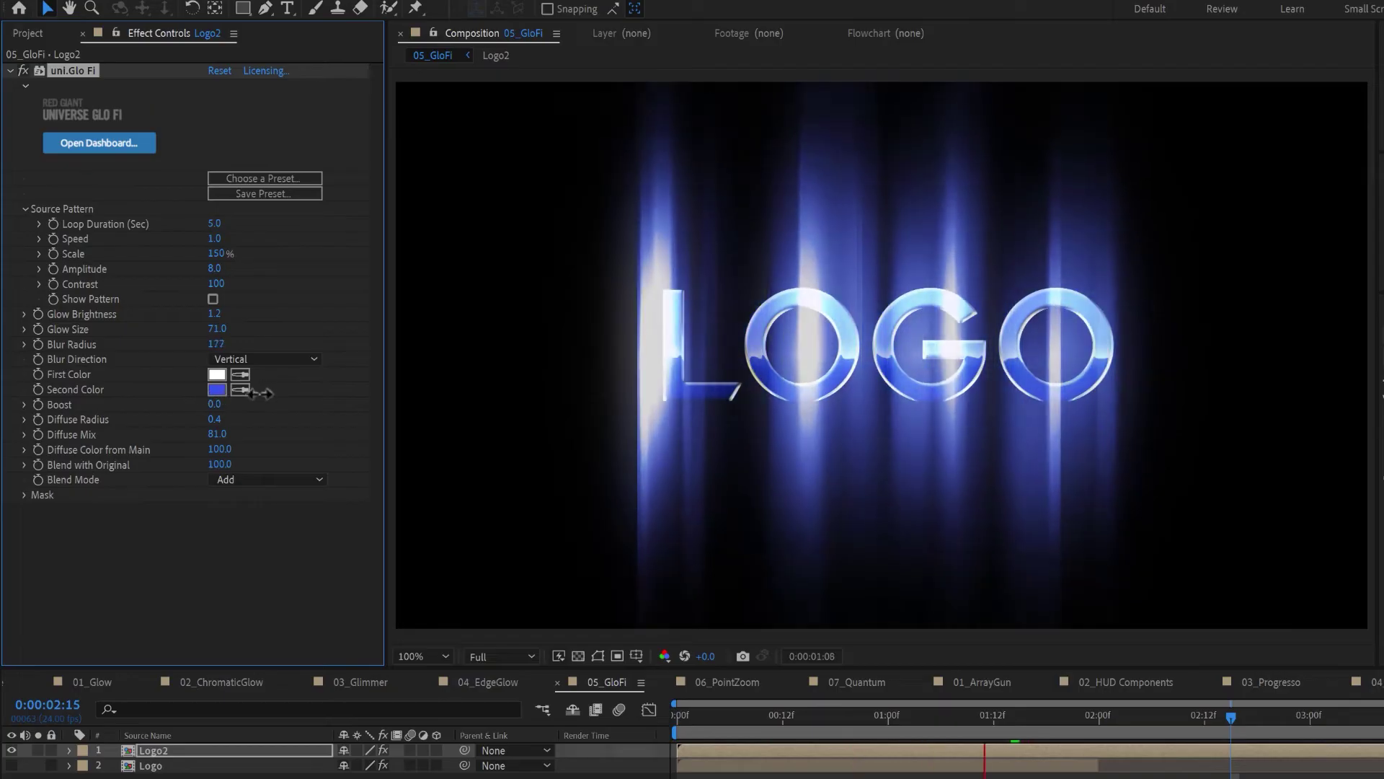
{"action": "left_click_drag", "start_coordinate": [217, 344], "coordinate": [309, 392]}
{"action": "left_click_drag", "start_coordinate": [246, 426], "coordinate": [233, 272]}
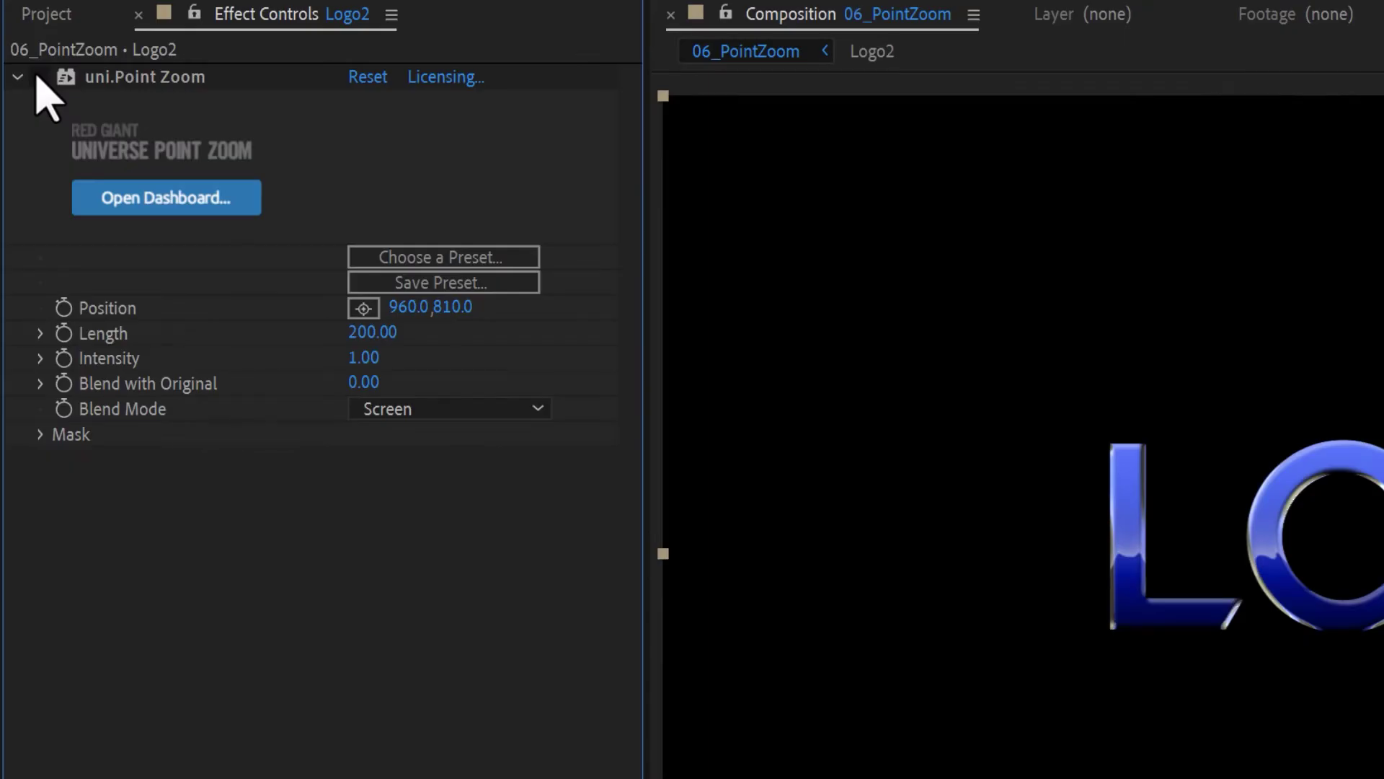
{"action": "left_click", "coordinate": [38, 76]}
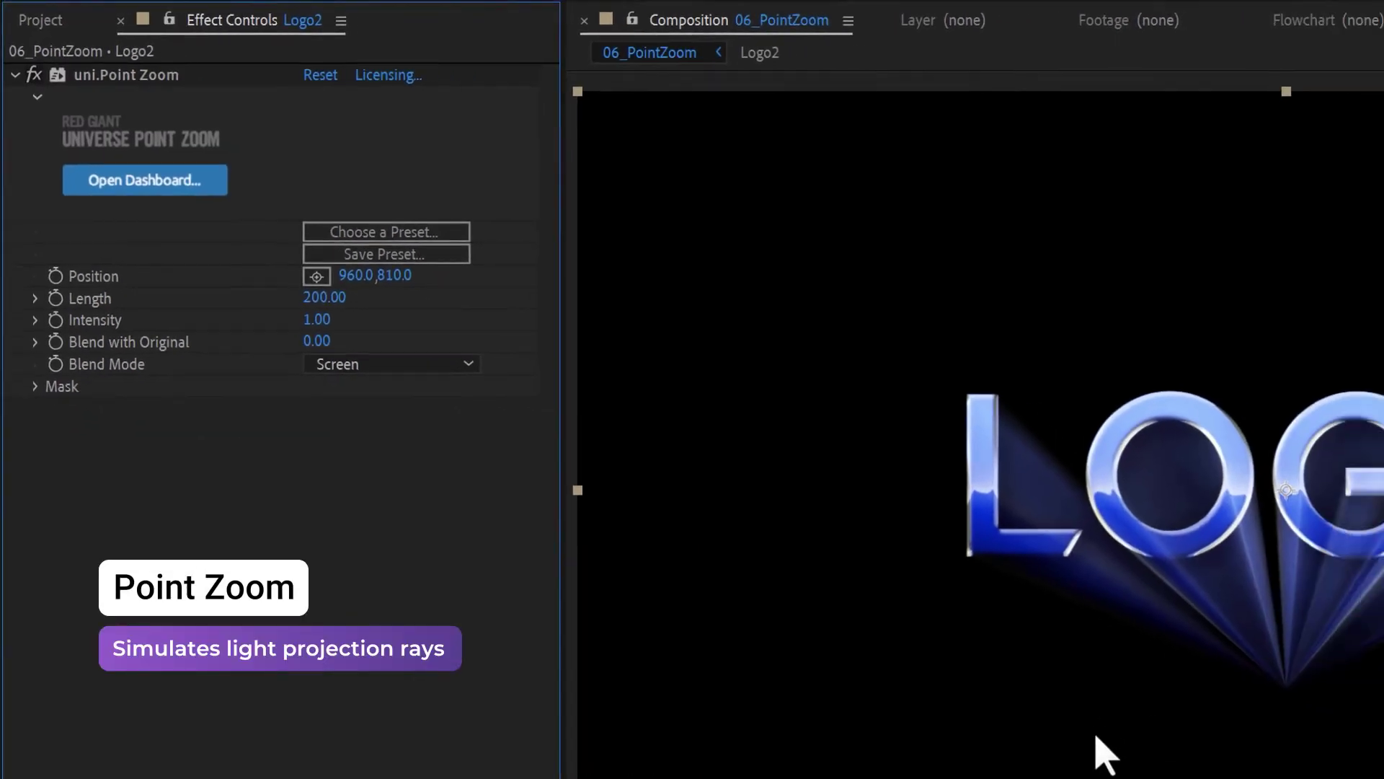
Step: Move Point Zoom's origin to the top-left at 125,92 and lengthen and brighten its rays
{"action": "left_click", "coordinate": [155, 75]}
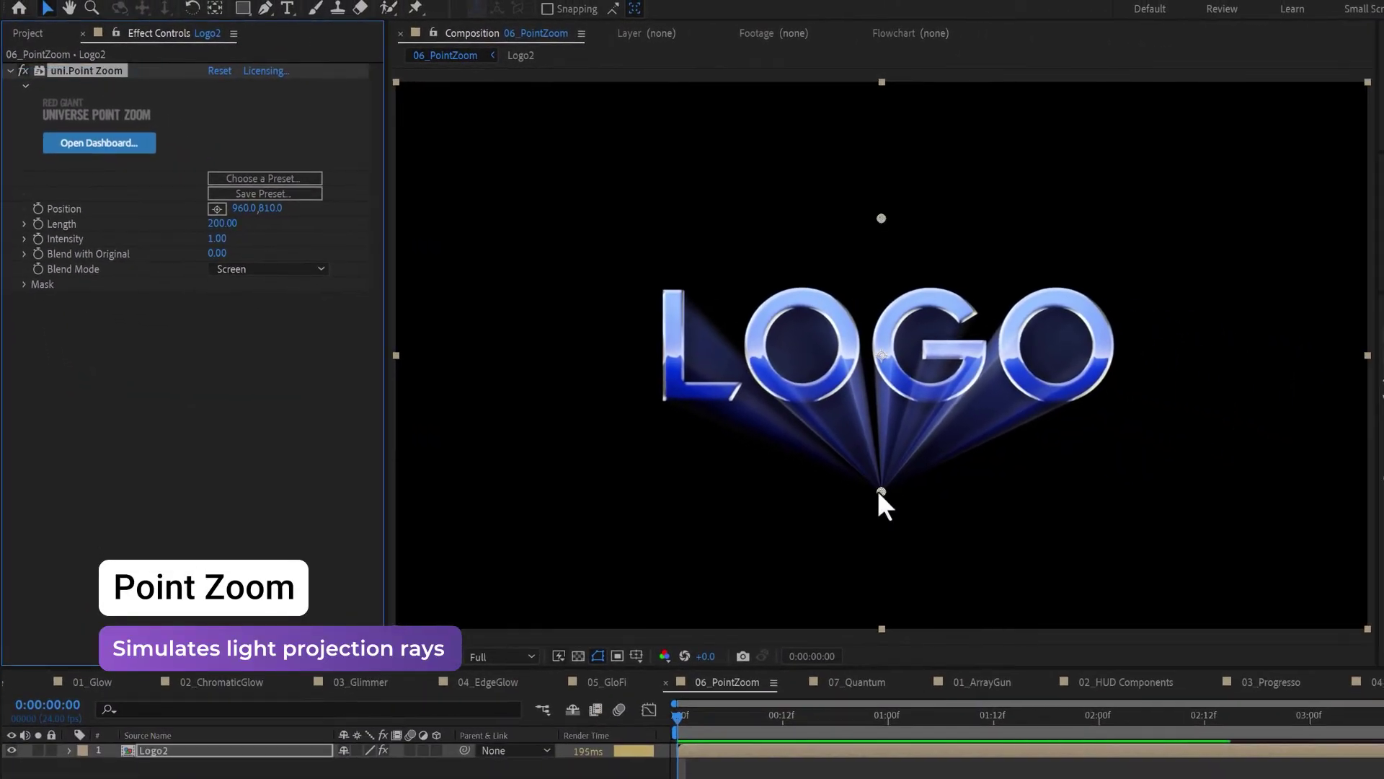
{"action": "left_click_drag", "start_coordinate": [877, 490], "coordinate": [422, 618]}
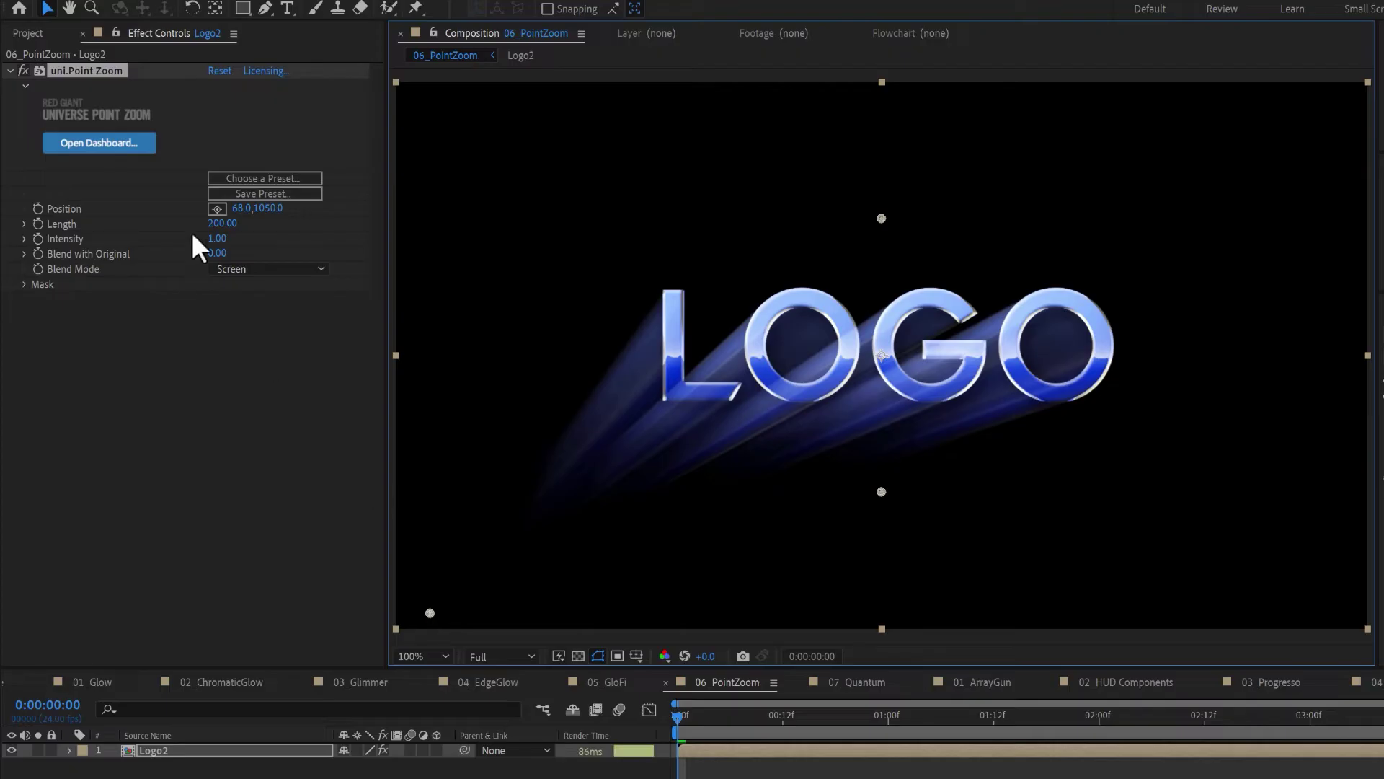
{"action": "left_click_drag", "start_coordinate": [189, 245], "coordinate": [445, 229]}
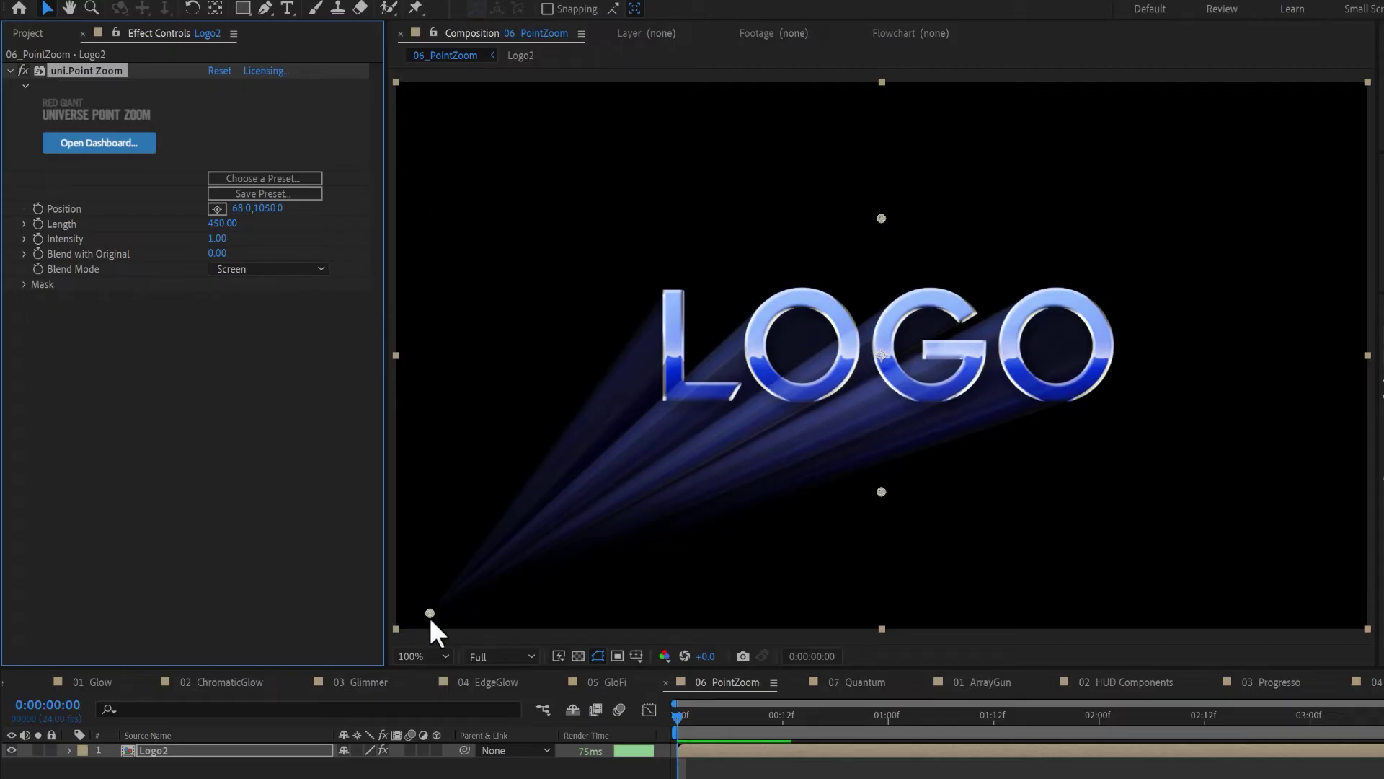
{"action": "left_click_drag", "start_coordinate": [430, 614], "coordinate": [456, 125]}
{"action": "mouse_move", "coordinate": [218, 239]}
{"action": "left_mouse_down"}
{"action": "mouse_move", "coordinate": [482, 222]}
{"action": "mouse_move", "coordinate": [83, 269]}
{"action": "mouse_move", "coordinate": [234, 250]}
{"action": "left_mouse_up"}
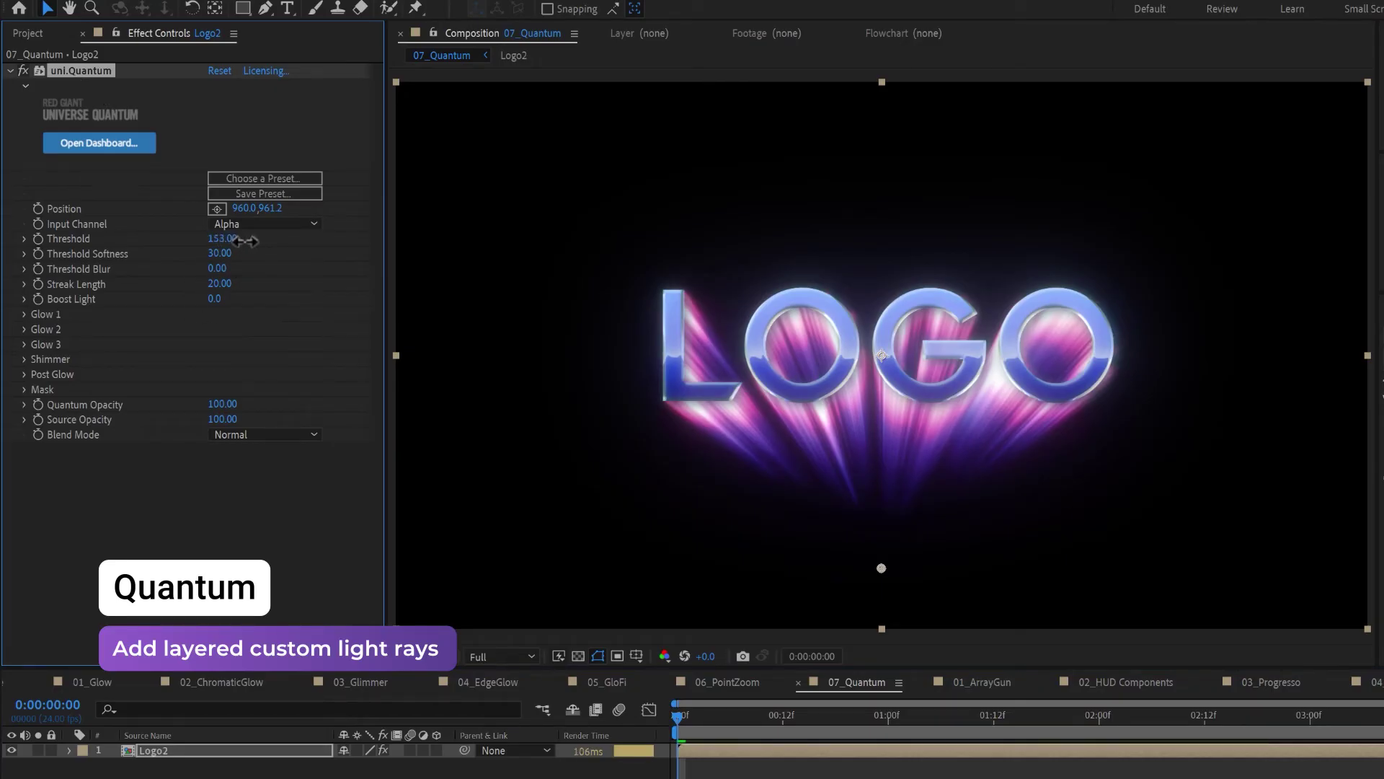
Step: Set Quantum Threshold 264, place its source at 967,313.2, and Streak Length -60
{"action": "left_click_drag", "start_coordinate": [186, 253], "coordinate": [302, 244]}
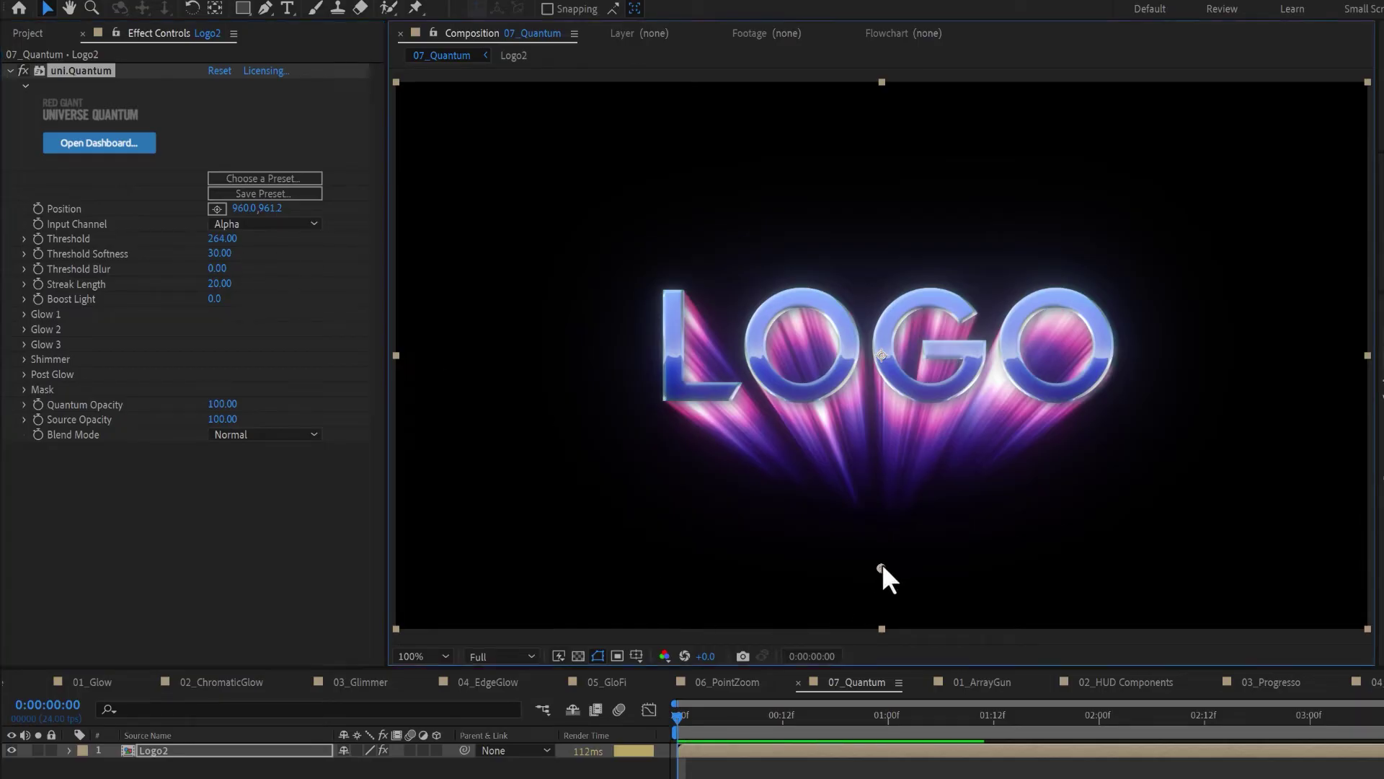
{"action": "mouse_move", "coordinate": [881, 564]}
{"action": "left_mouse_down"}
{"action": "mouse_move", "coordinate": [890, 189]}
{"action": "mouse_move", "coordinate": [892, 254]}
{"action": "left_mouse_up"}
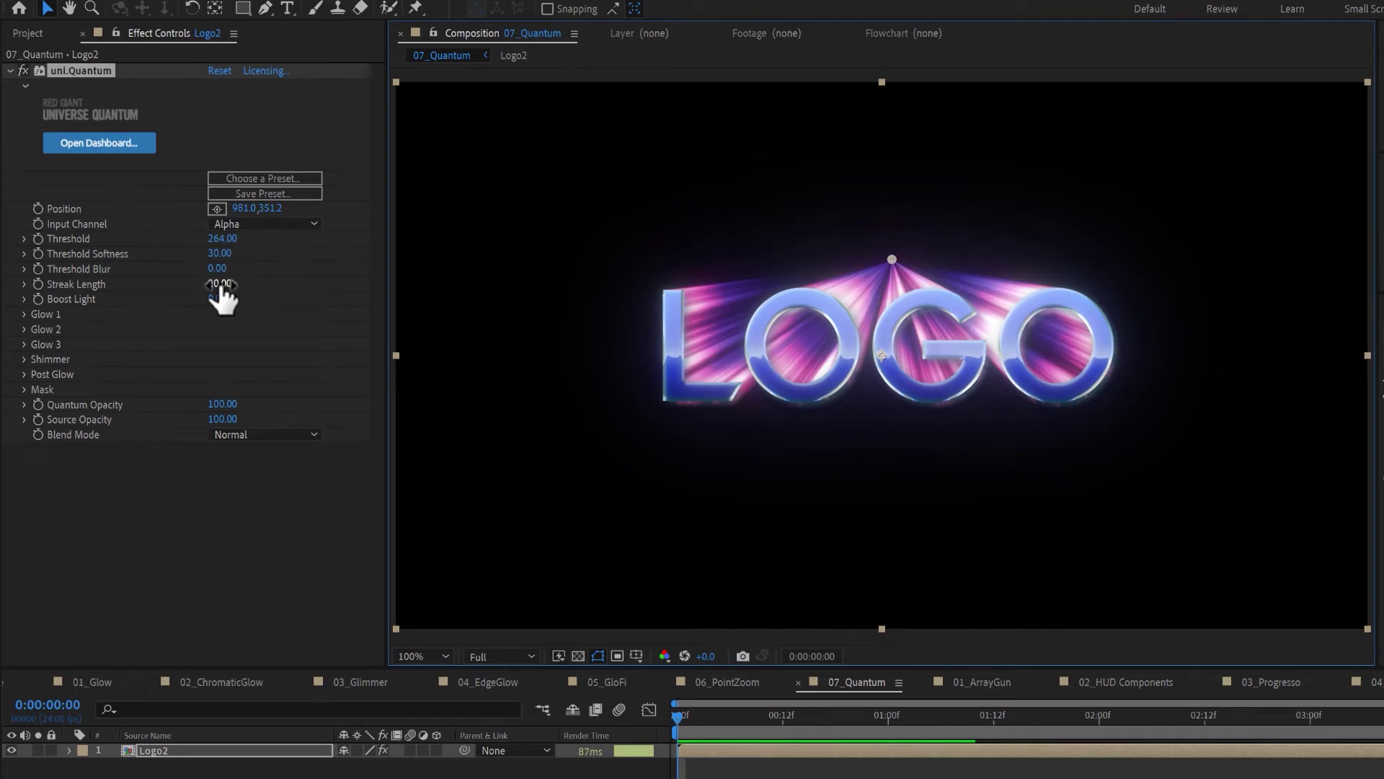
{"action": "left_click_drag", "start_coordinate": [220, 285], "coordinate": [231, 285]}
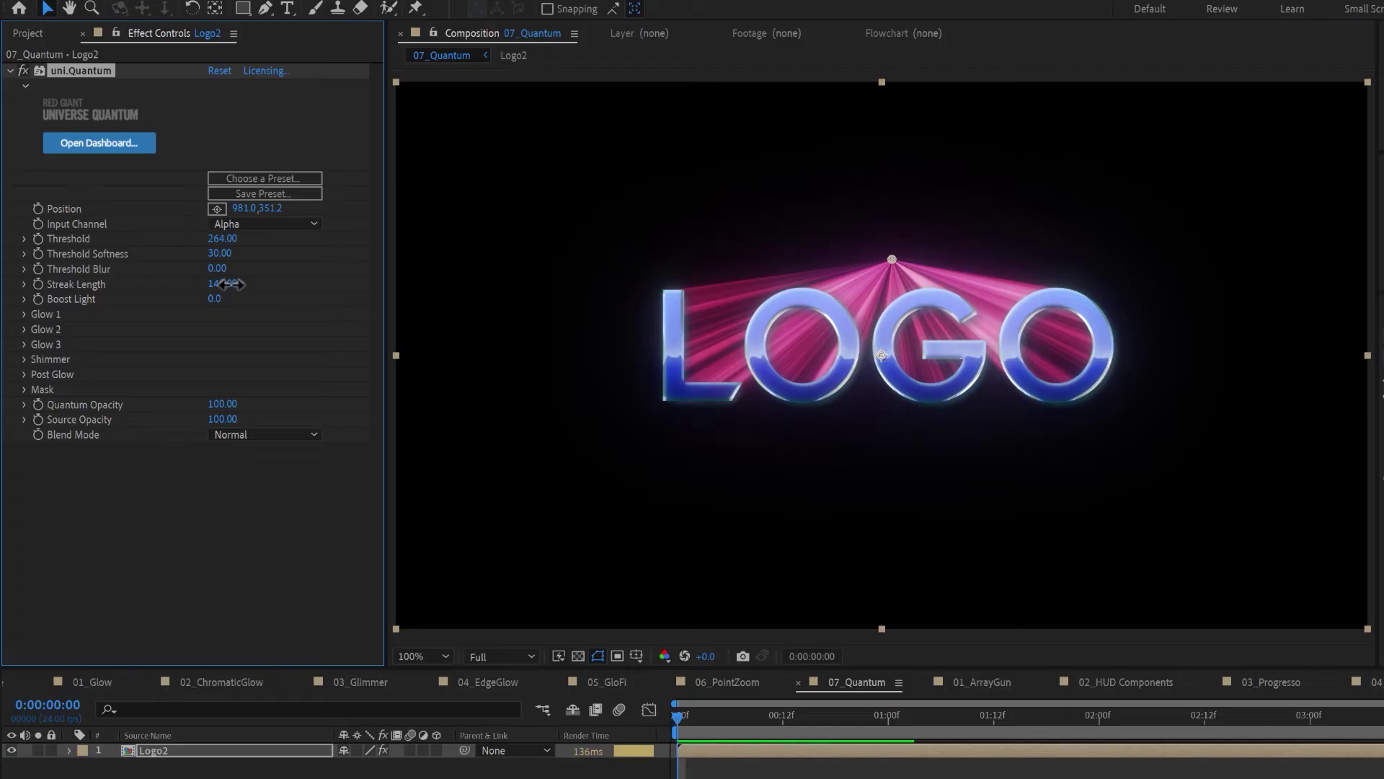
{"action": "left_click_drag", "start_coordinate": [229, 295], "coordinate": [181, 355]}
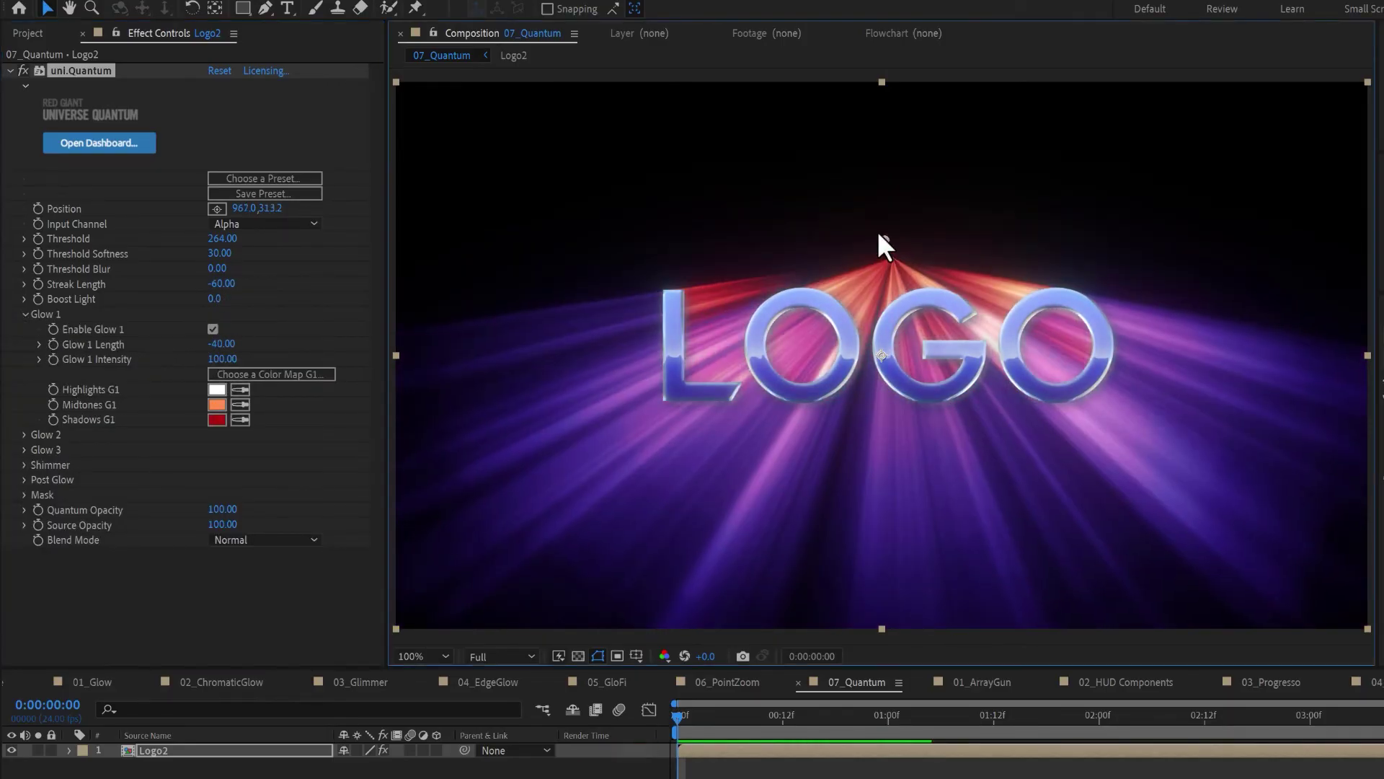
Step: Place Quantum's source below the logo, with Shimmer Amount 97, faster shimmer, and Post Glow Mix 72
{"action": "left_click_drag", "start_coordinate": [877, 231], "coordinate": [867, 555]}
{"action": "left_click", "coordinate": [24, 465]}
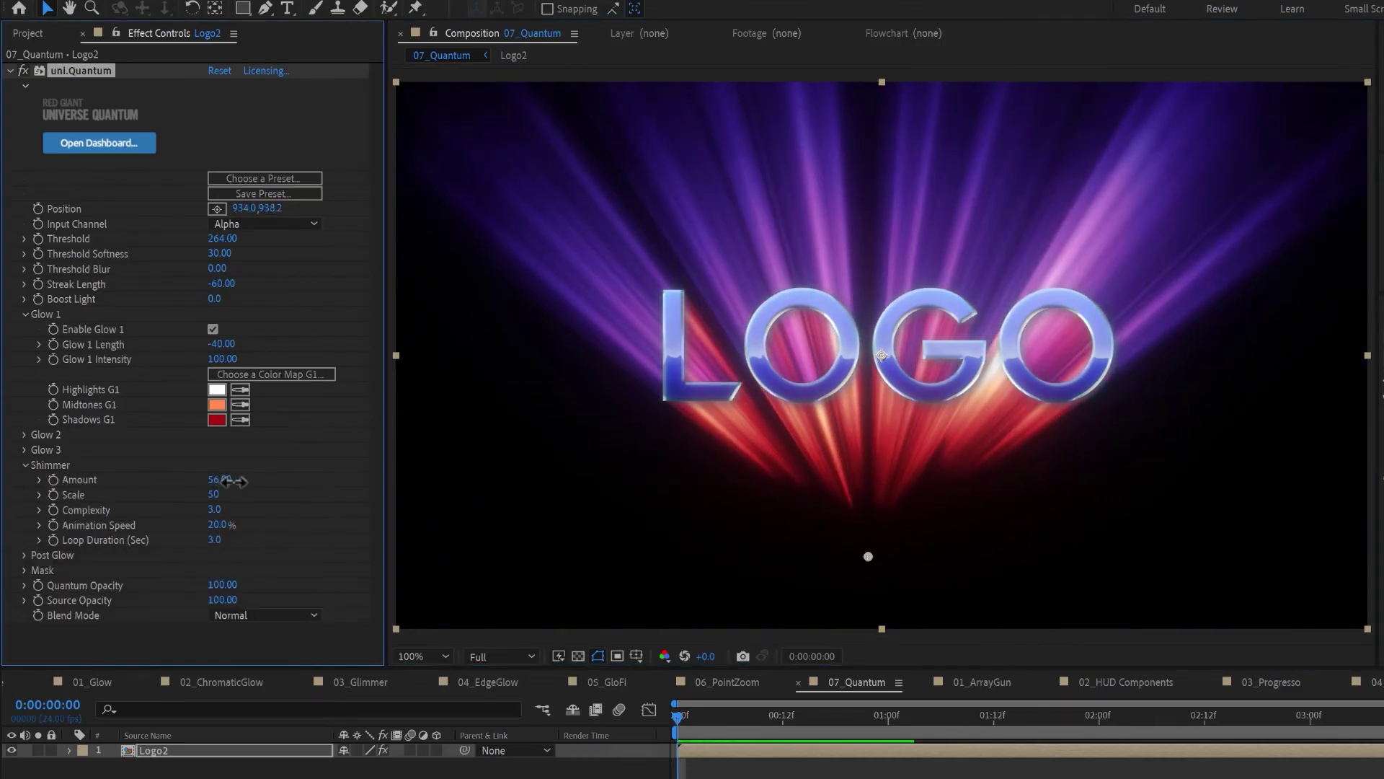
{"action": "left_click_drag", "start_coordinate": [232, 481], "coordinate": [281, 485]}
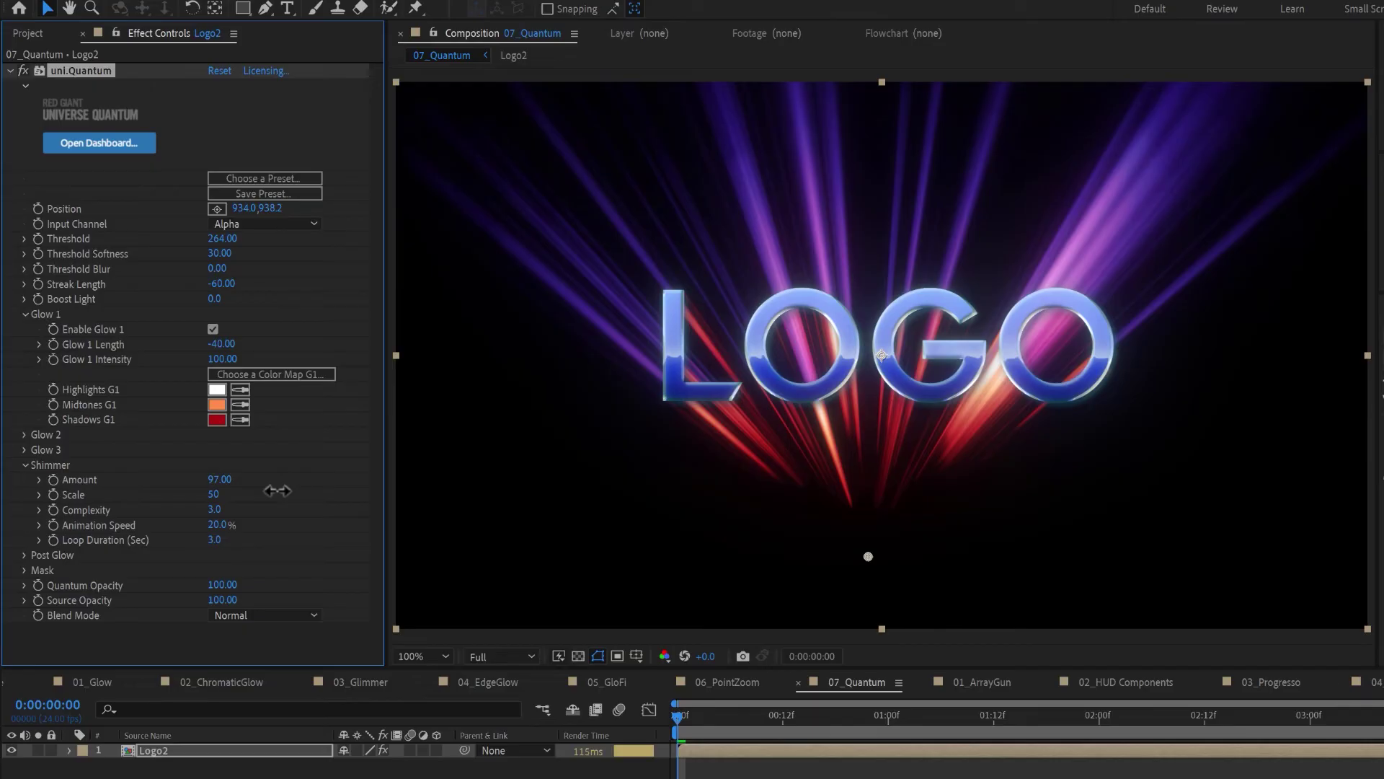
{"action": "key", "text": "space"}
{"action": "left_click_drag", "start_coordinate": [221, 527], "coordinate": [258, 528]}
{"action": "left_click", "coordinate": [179, 555]}
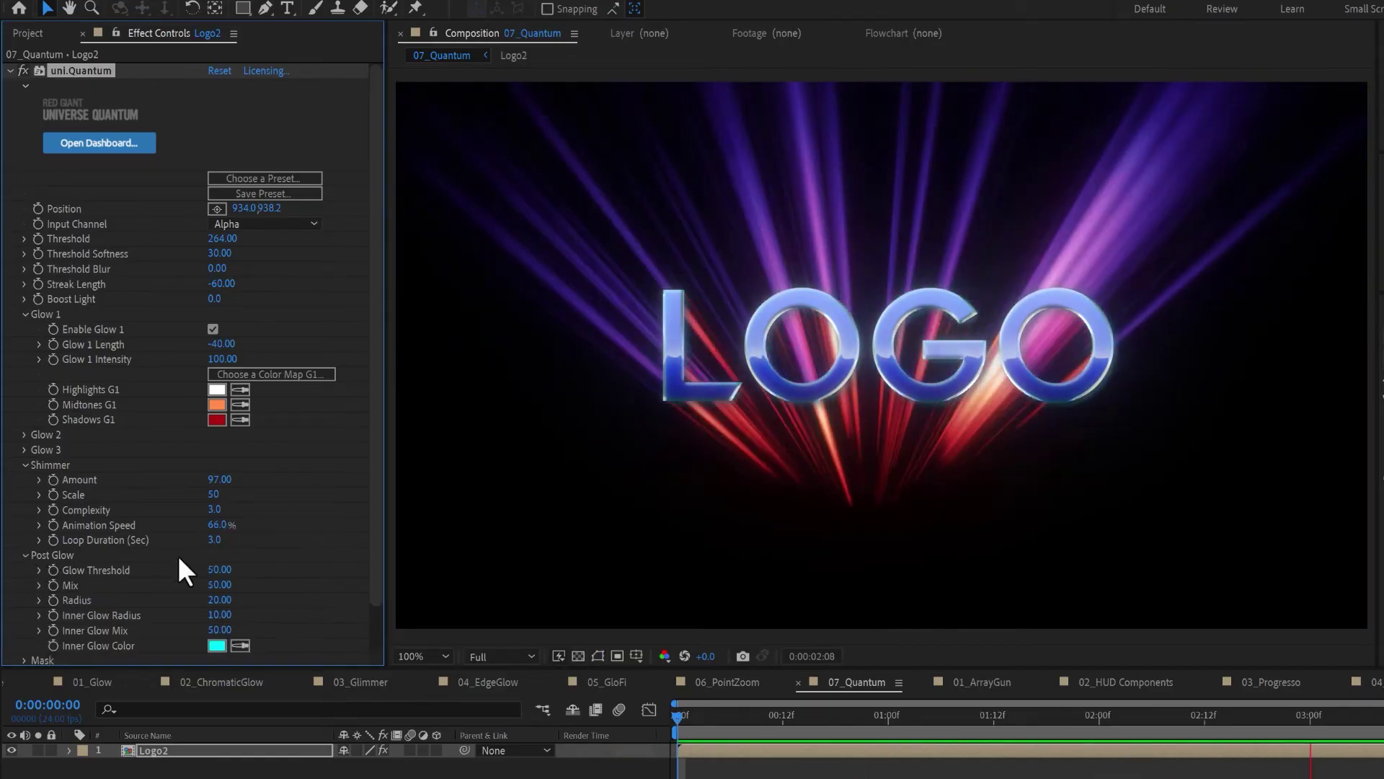
{"action": "mouse_move", "coordinate": [220, 585]}
{"action": "left_mouse_down"}
{"action": "mouse_move", "coordinate": [275, 584]}
{"action": "mouse_move", "coordinate": [245, 584]}
{"action": "left_mouse_up"}
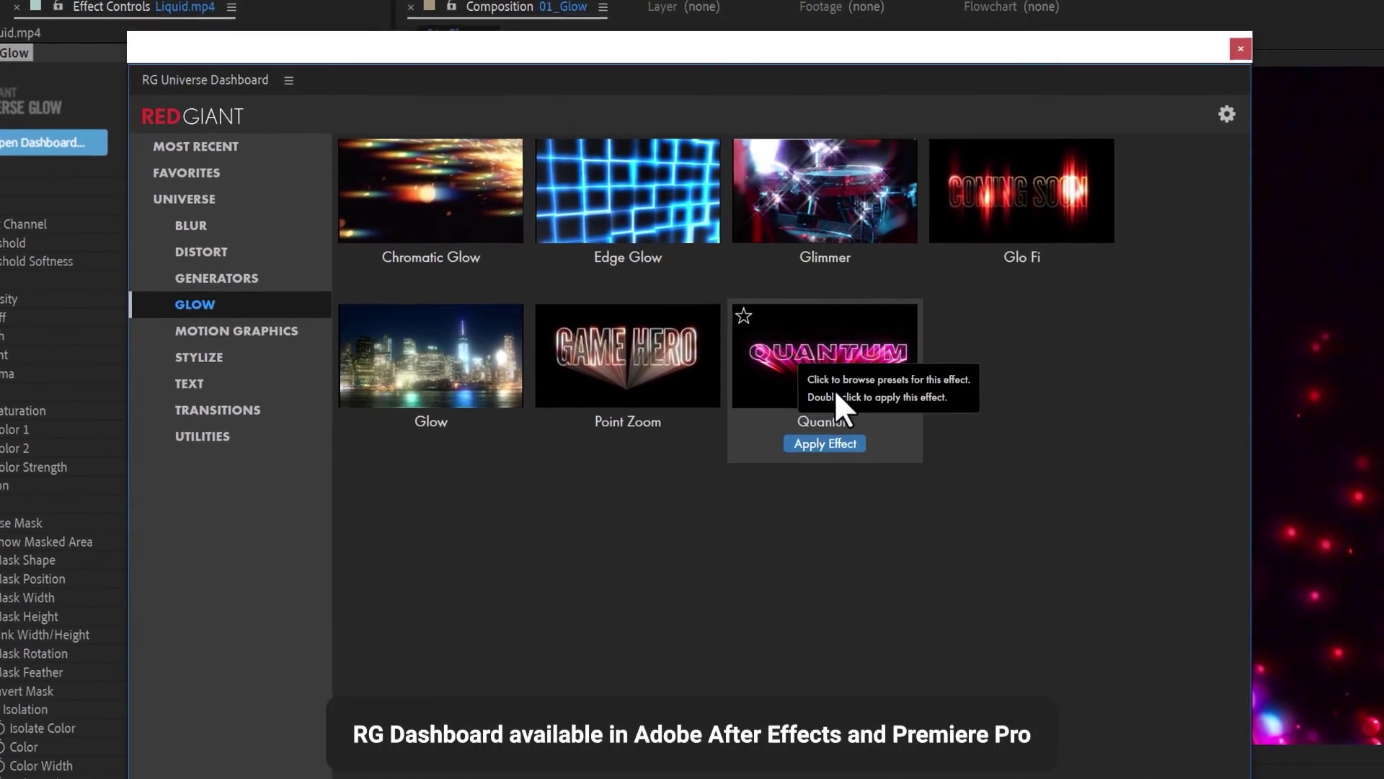
Step: Open the Quantum presets and Universe Dashboard, then browse Red Giant's Getting Started Tutorials playlist
{"action": "left_click", "coordinate": [762, 345]}
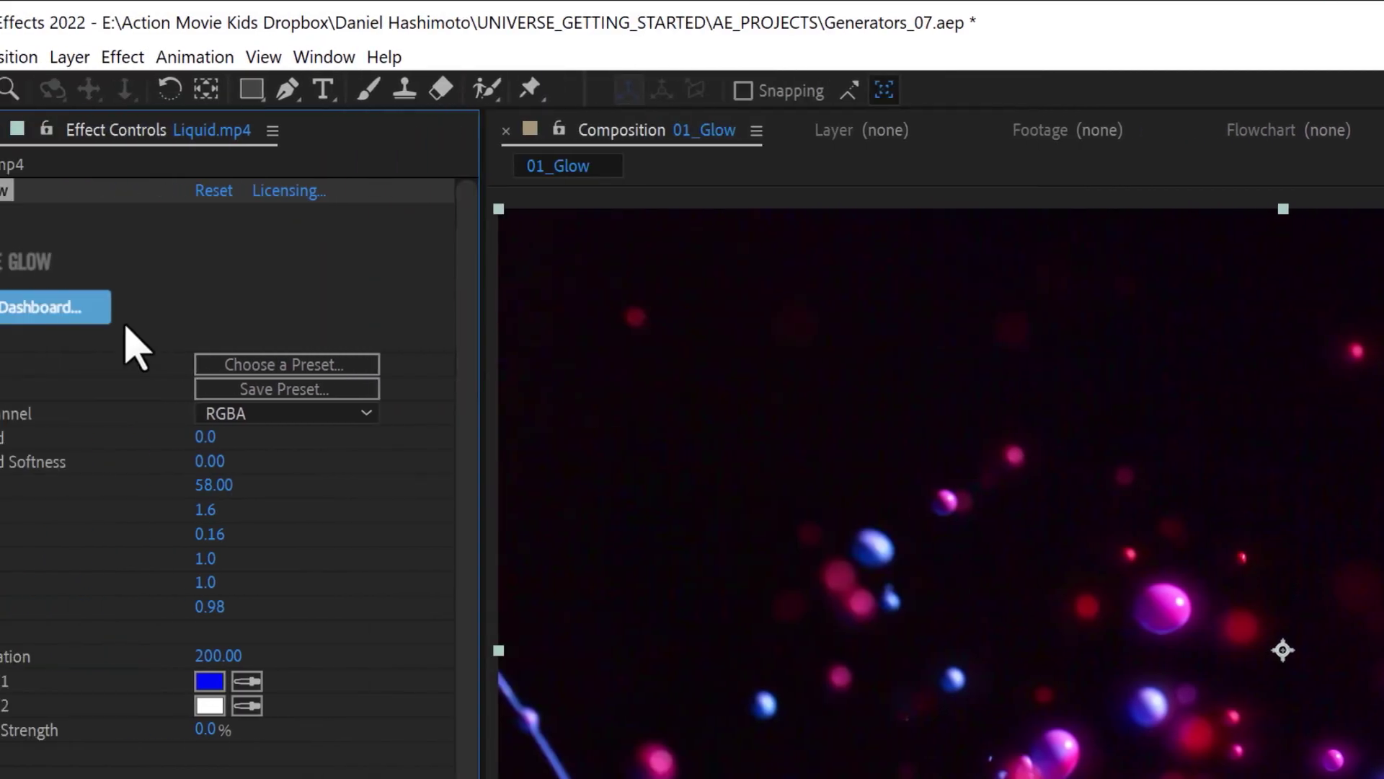
{"action": "left_click", "coordinate": [206, 308]}
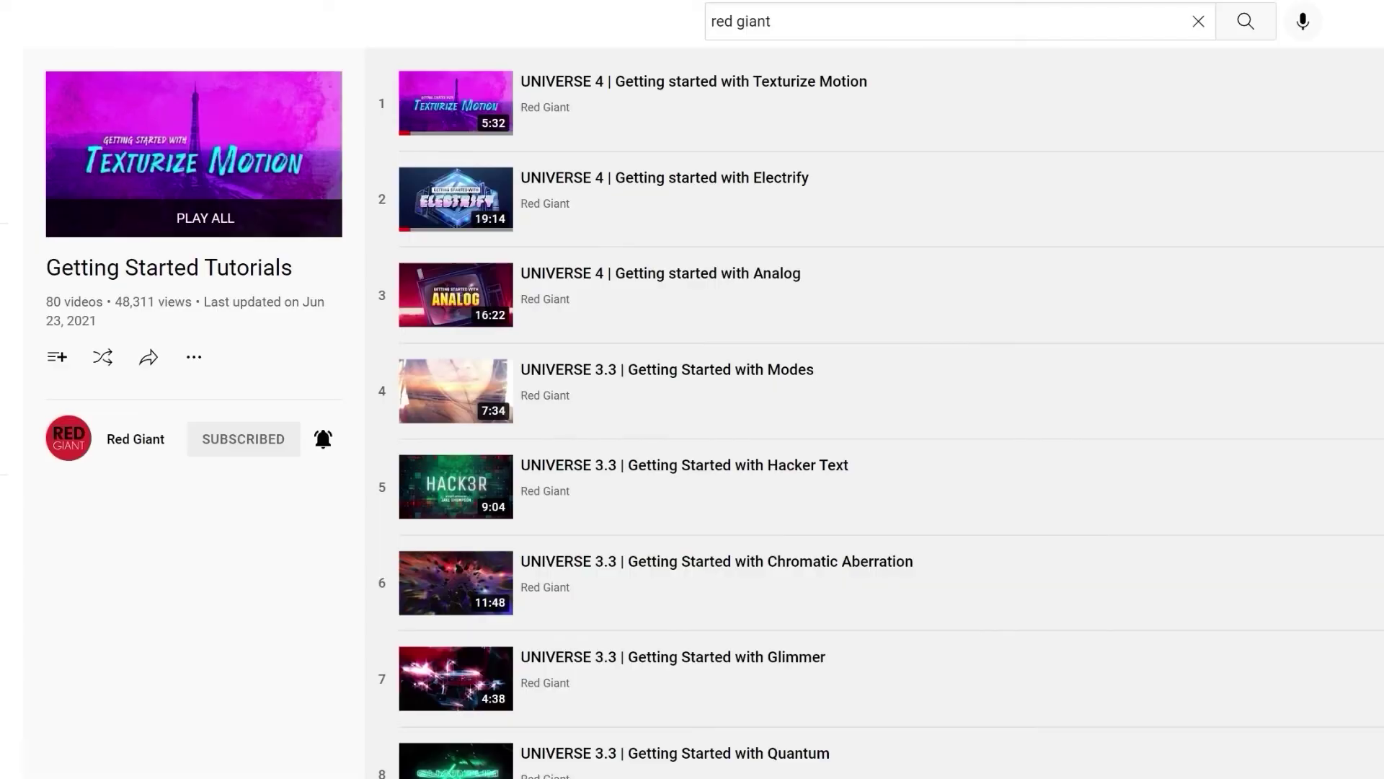
{"action": "scroll", "coordinate": [865, 411], "scroll_direction": "down", "scroll_amount": 4}
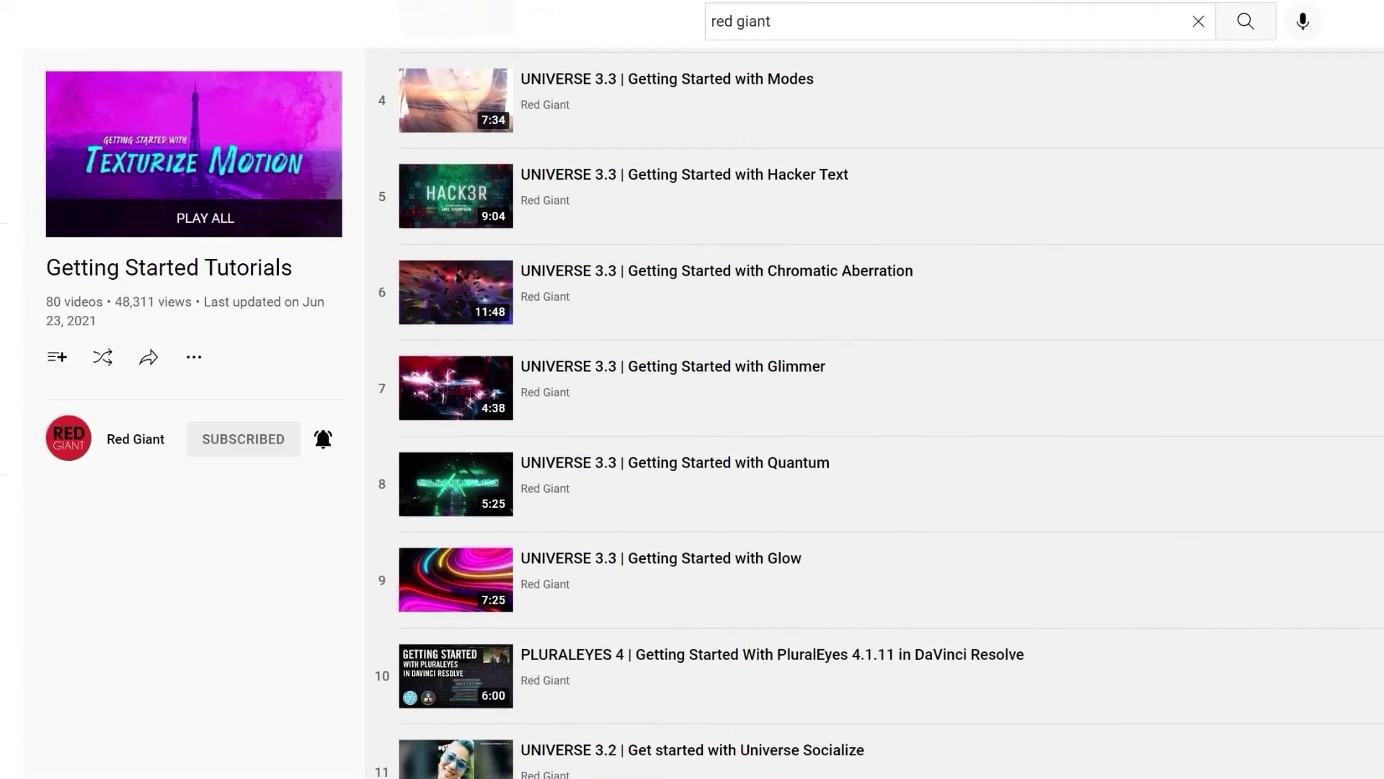
{"action": "scroll", "coordinate": [865, 411], "scroll_direction": "down", "scroll_amount": 6}
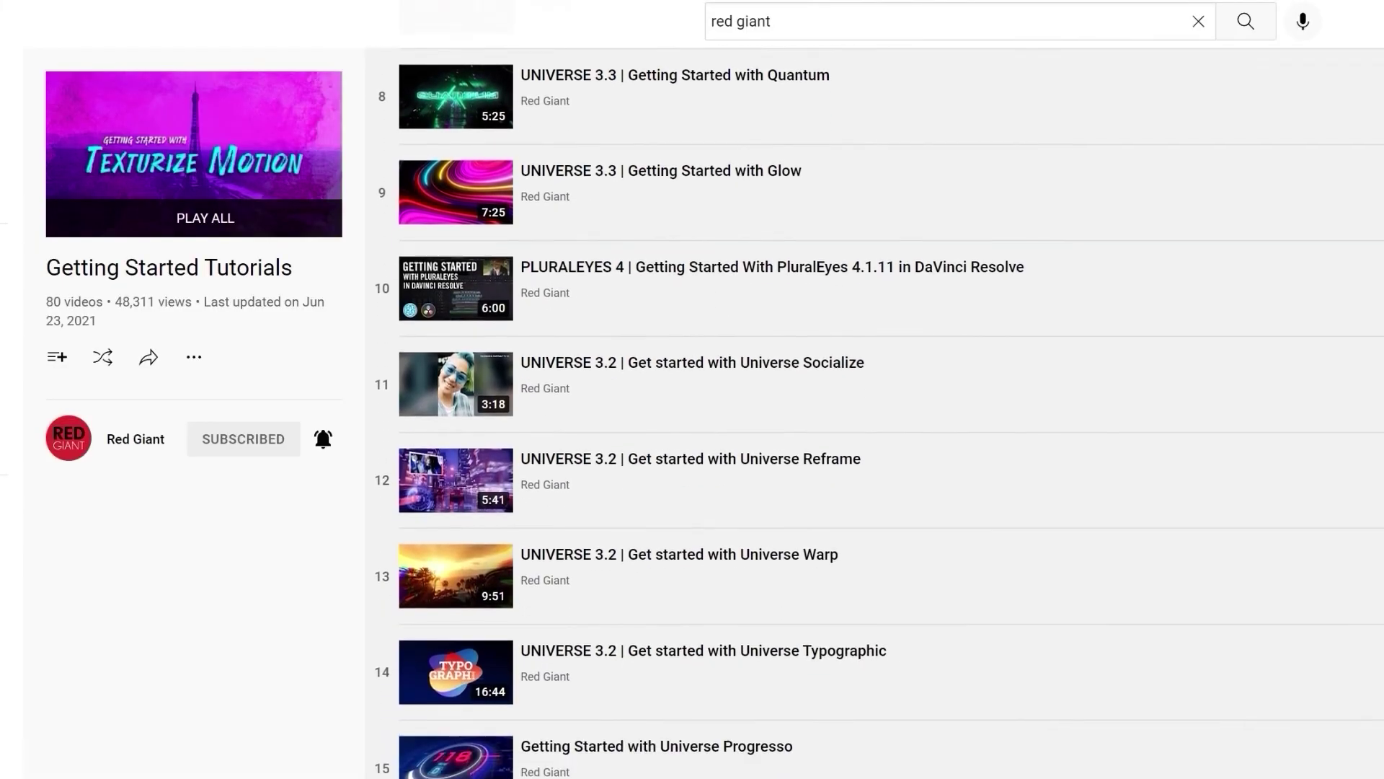
{"action": "scroll", "coordinate": [865, 411], "scroll_direction": "down", "scroll_amount": 4}
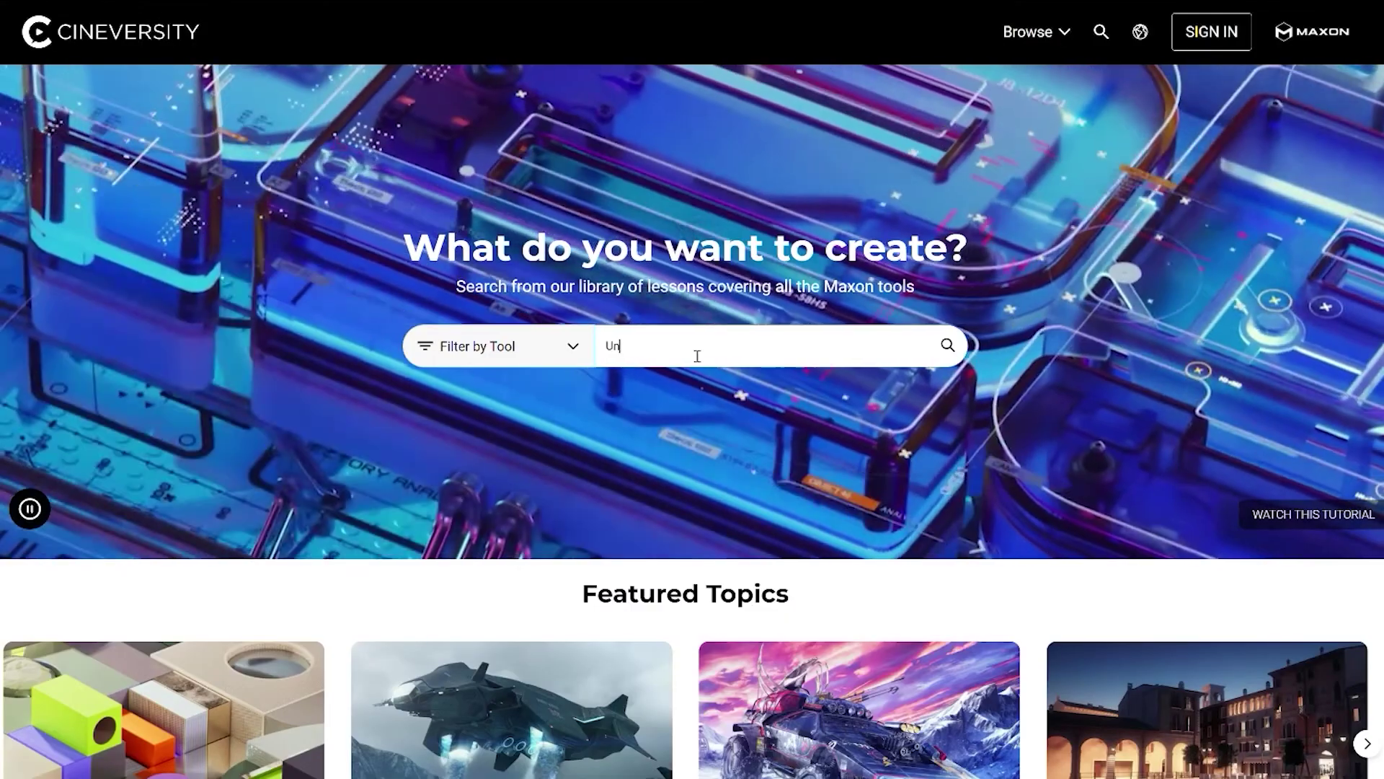
Step: Complete the Cineversity lesson search query as 'Universe'
{"action": "type", "text": "verse"}
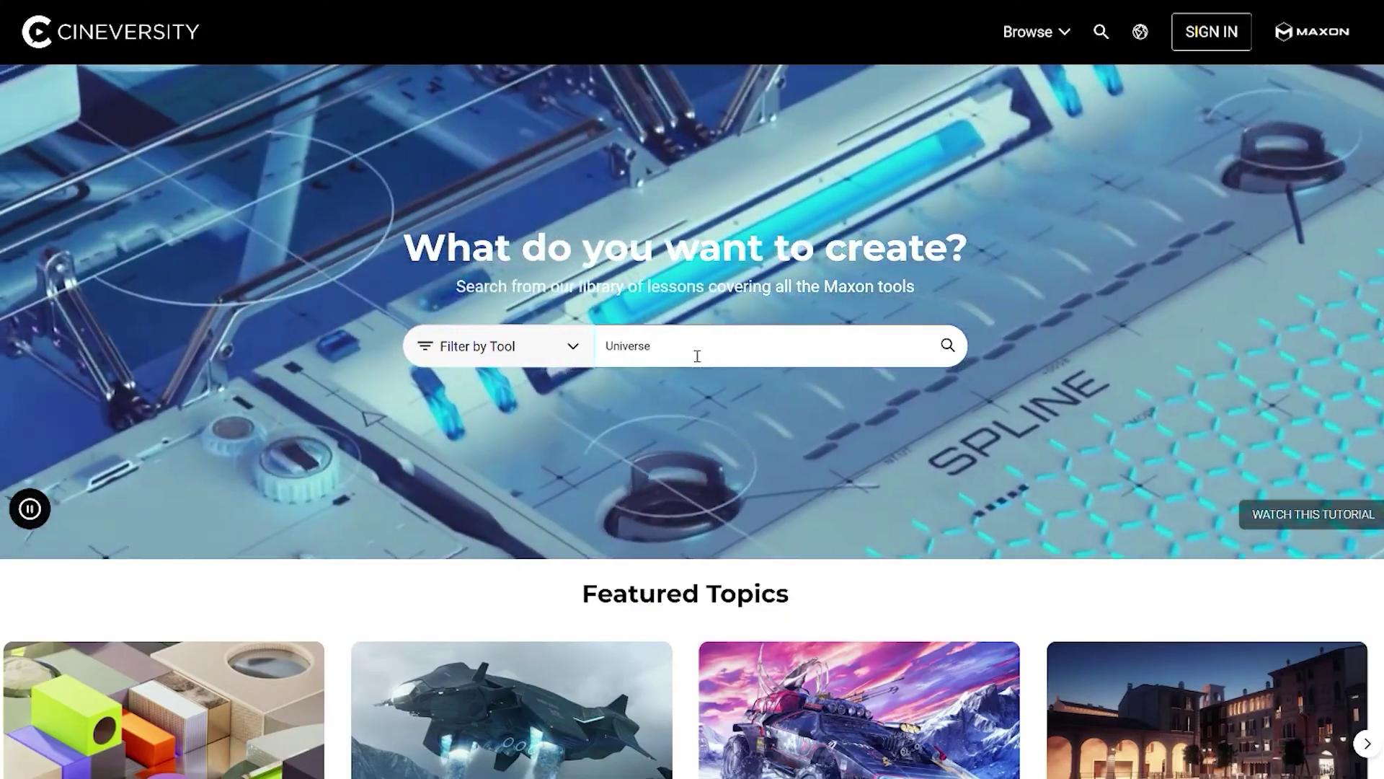